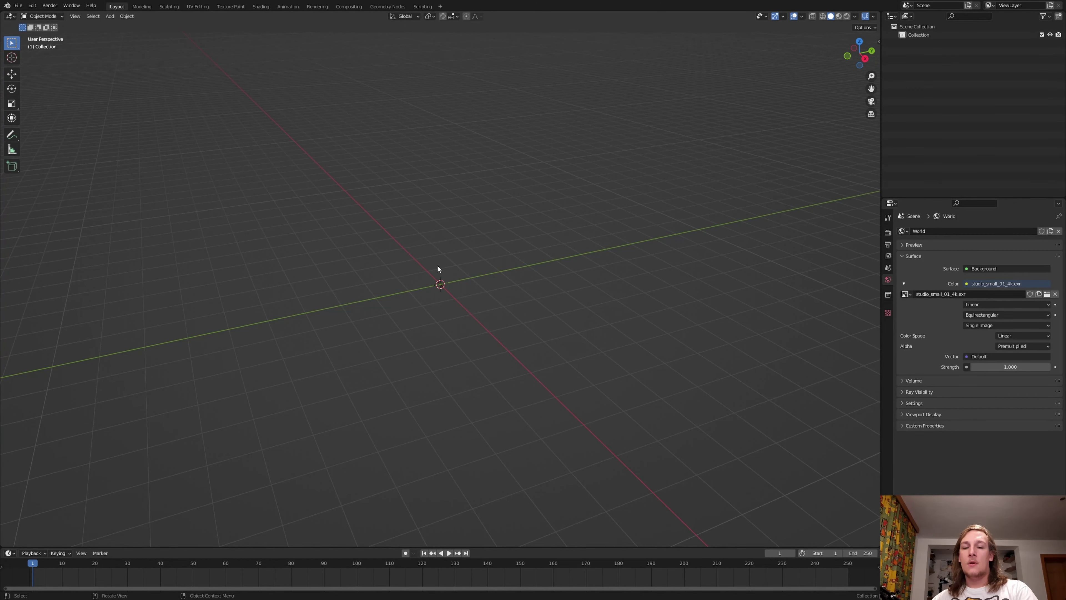
Add a plane and an icosphere with 4 subdivisions, shaded smooth
{"action": "key", "text": "shift+a"}
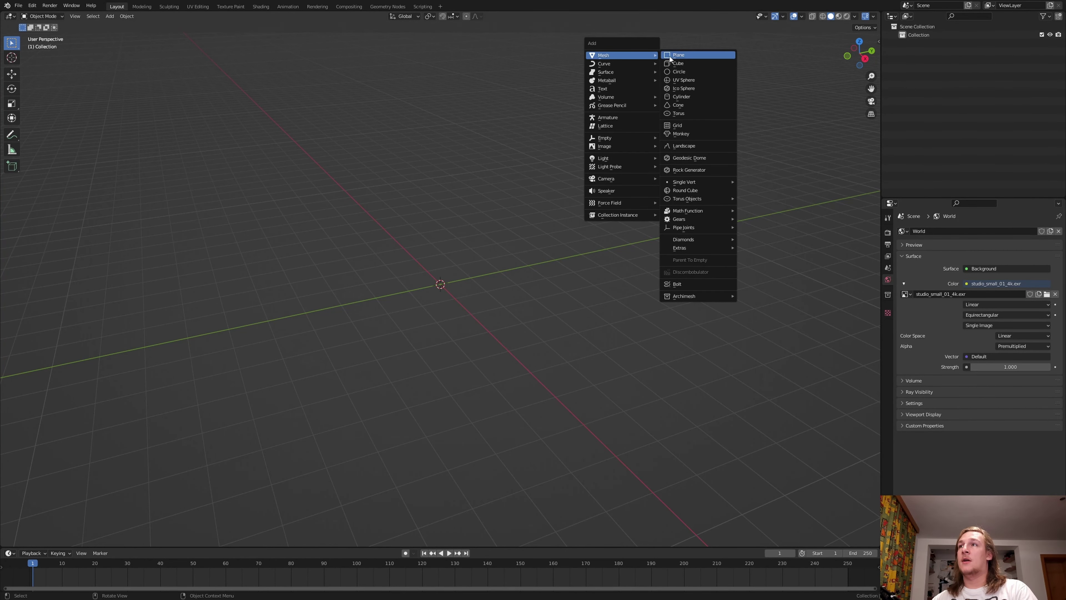
{"action": "left_click", "coordinate": [671, 55]}
{"action": "key", "text": "shift+a"}
{"action": "mouse_move", "coordinate": [433, 263]}
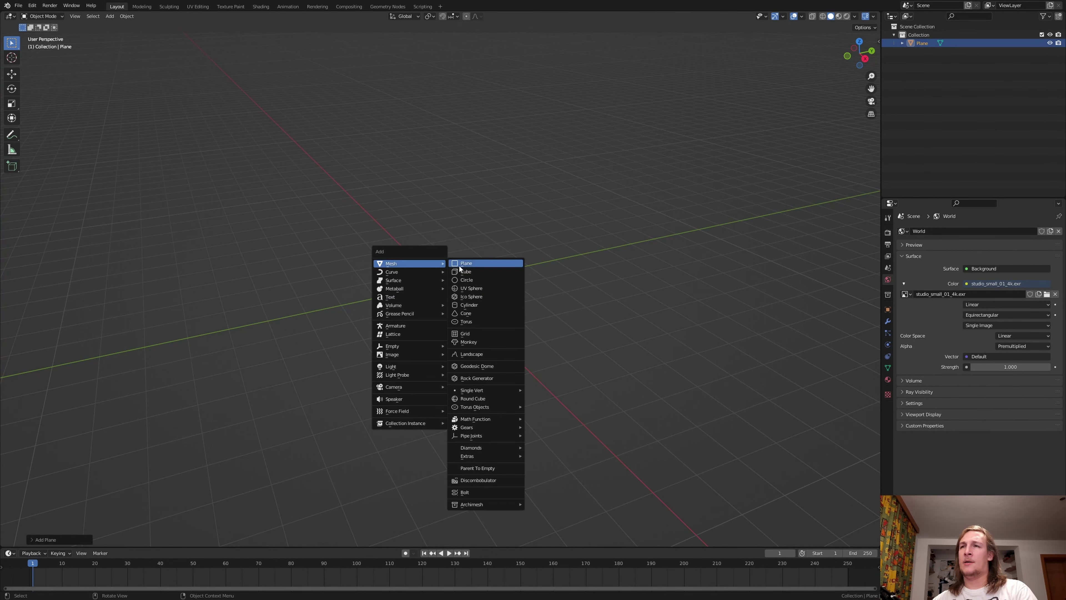
{"action": "left_click", "coordinate": [493, 298]}
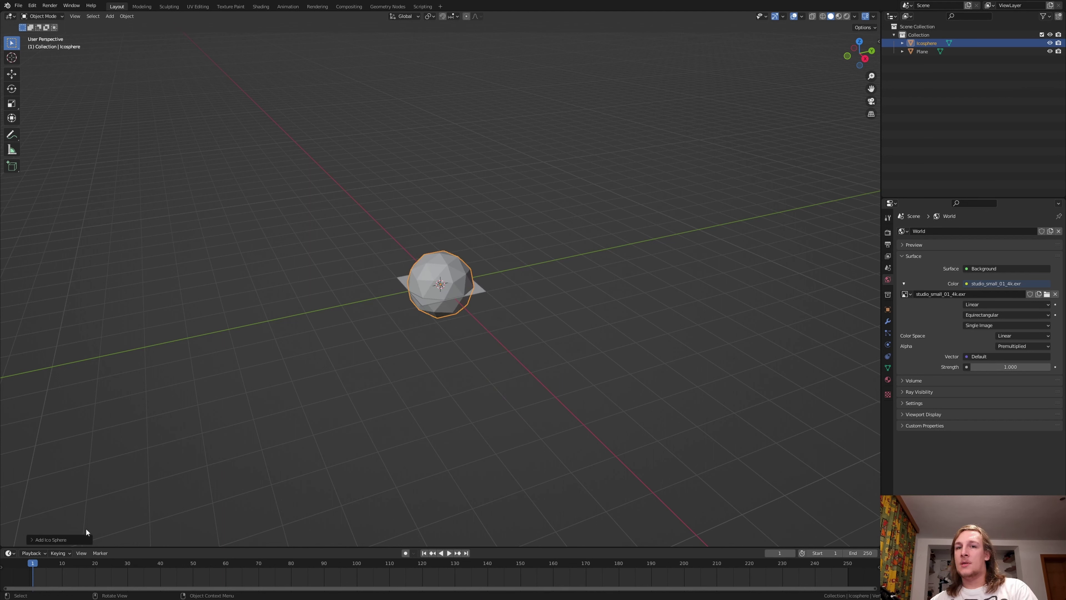
{"action": "left_click", "coordinate": [53, 539]}
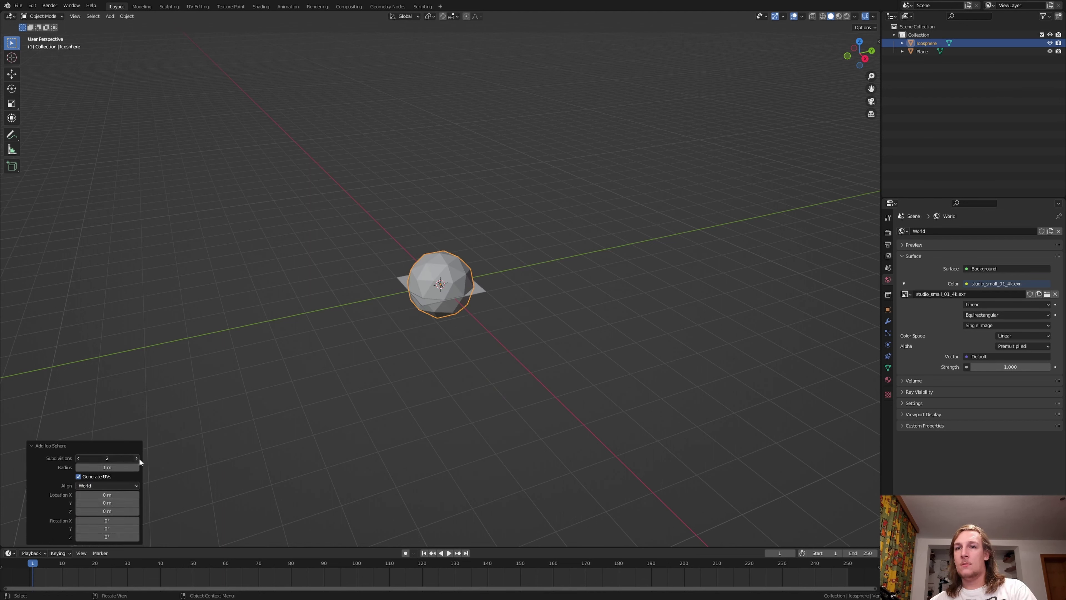
{"action": "left_click", "coordinate": [139, 458]}
{"action": "left_click", "coordinate": [139, 457]}
{"action": "right_click", "coordinate": [439, 264]}
{"action": "left_click", "coordinate": [439, 263]}
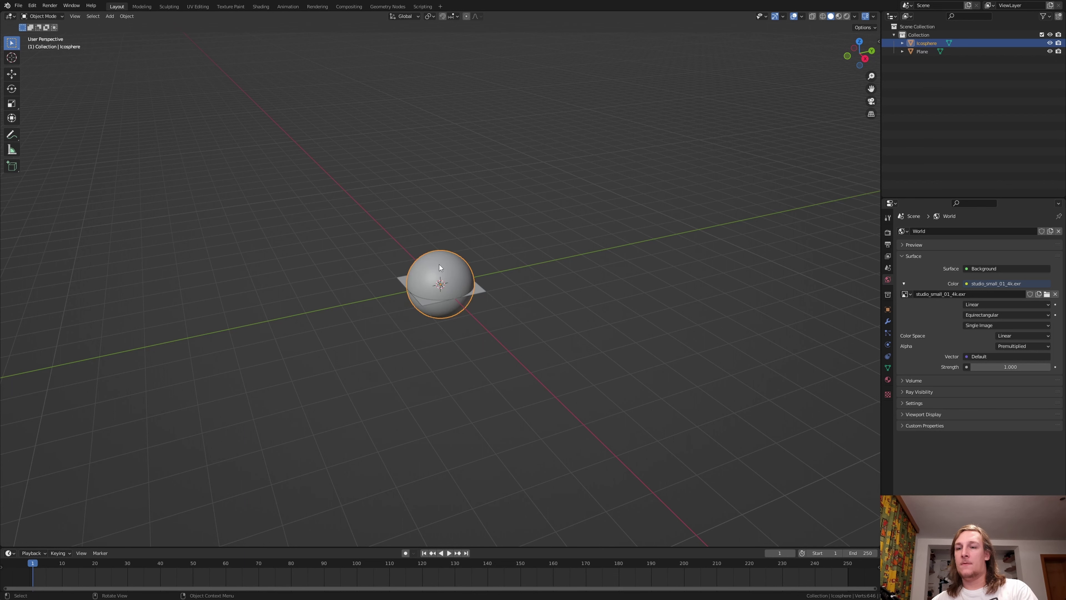
Scale the sphere to 0.387 and raise it 0.44576 m along Z onto the plane
{"action": "scroll", "coordinate": [504, 260], "scroll_direction": "up", "scroll_amount": 5}
{"action": "key", "text": "s"}
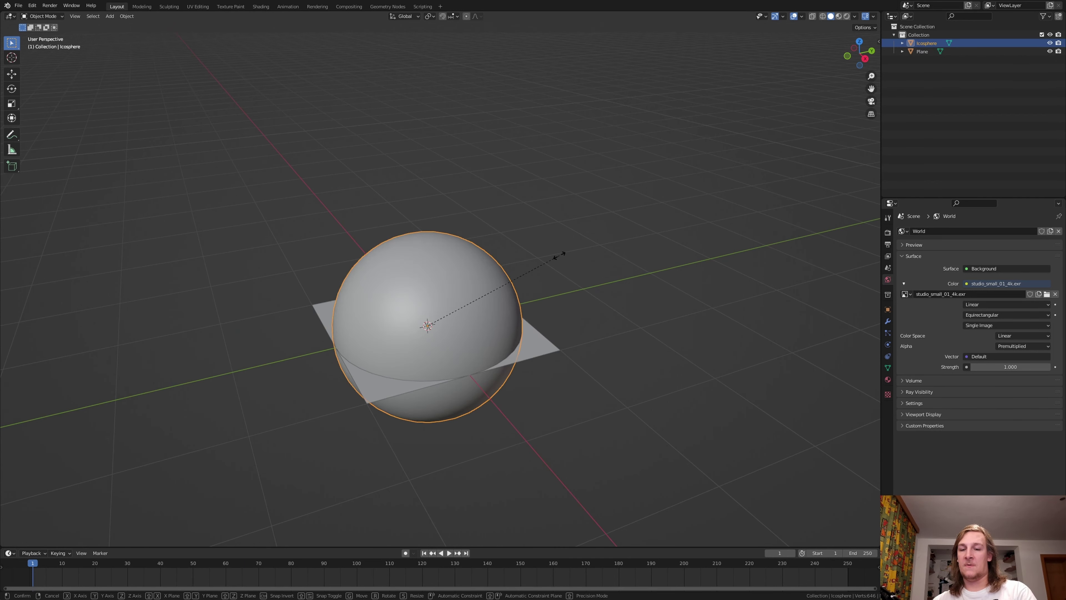
{"action": "left_click", "coordinate": [476, 291]}
{"action": "key", "text": "g"}
{"action": "key", "text": "z"}
{"action": "left_click", "coordinate": [476, 256]}
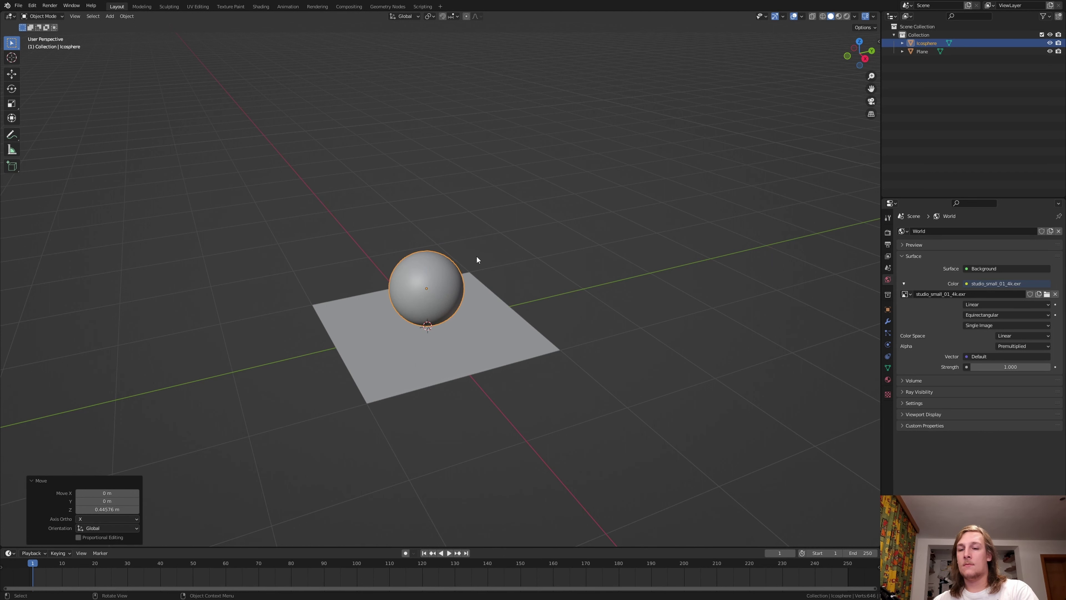
Add a camera and move it along Z so the plane fills its top-down frame
{"action": "key", "text": "shift+a"}
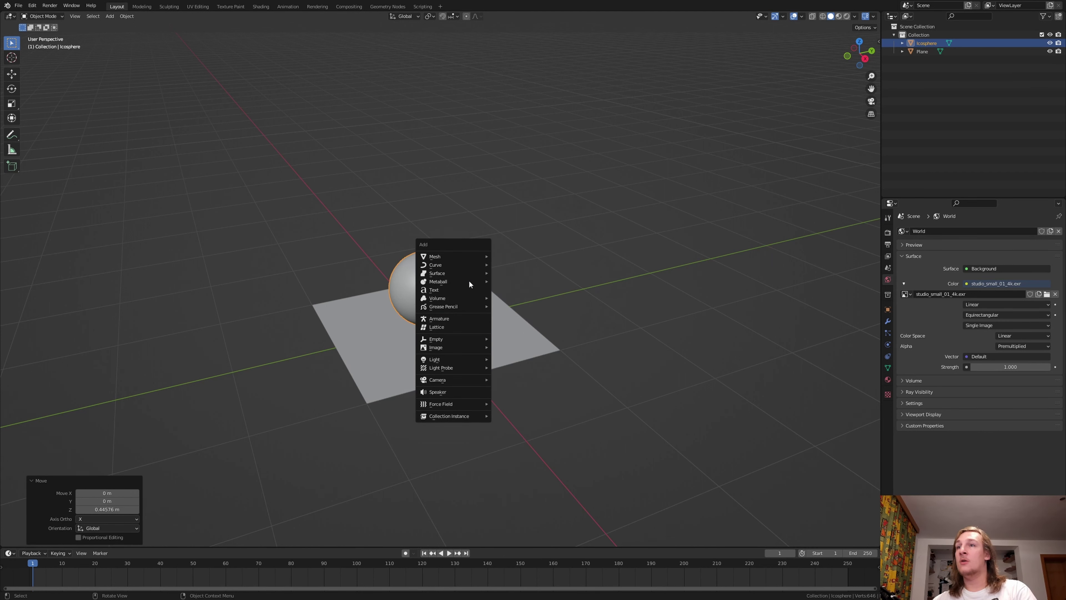
{"action": "mouse_move", "coordinate": [448, 380]}
{"action": "left_click", "coordinate": [554, 381]}
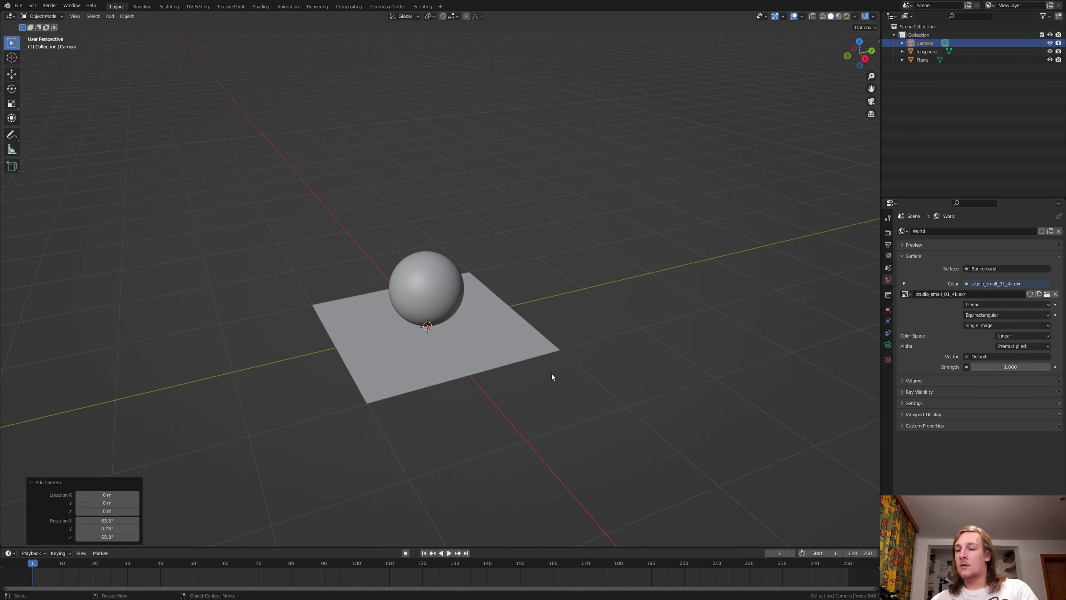
{"action": "key", "text": "KP_7"}
{"action": "left_click", "coordinate": [441, 278]}
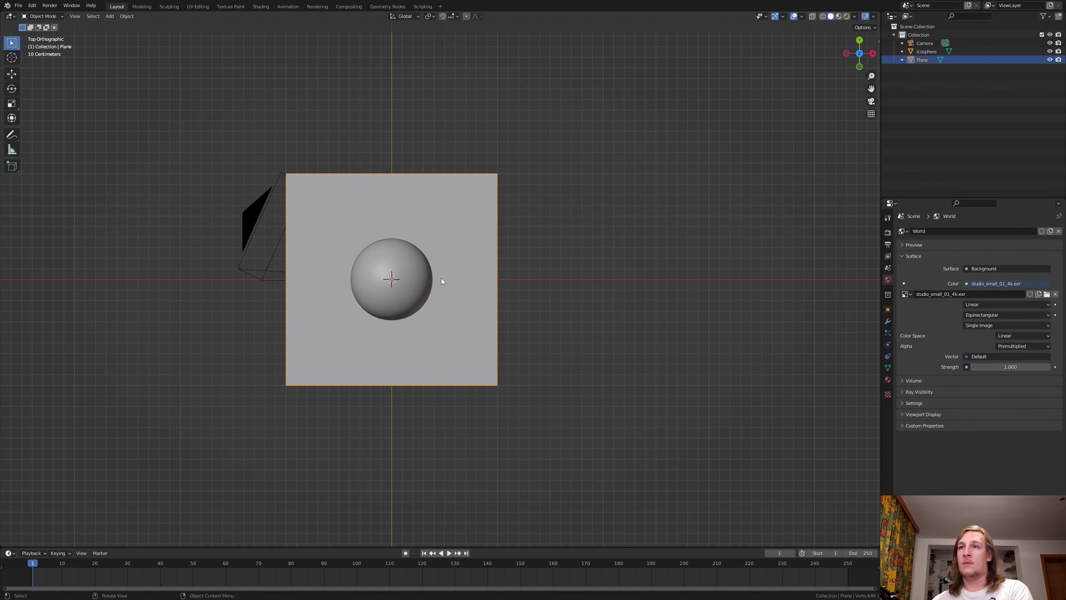
{"action": "key", "text": "KP_Decimal"}
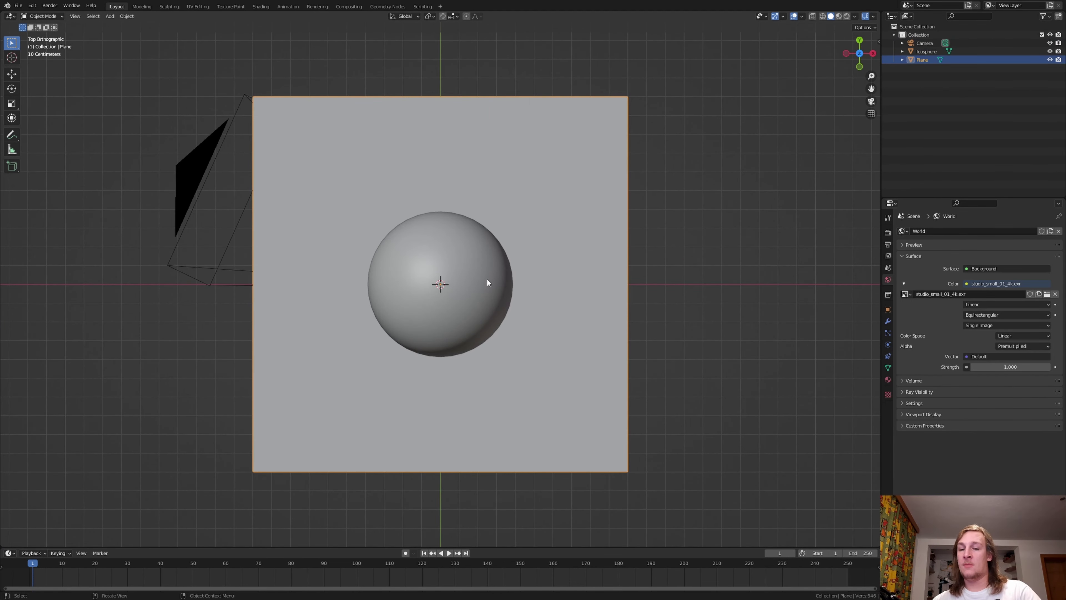
{"action": "key", "text": "KP_0"}
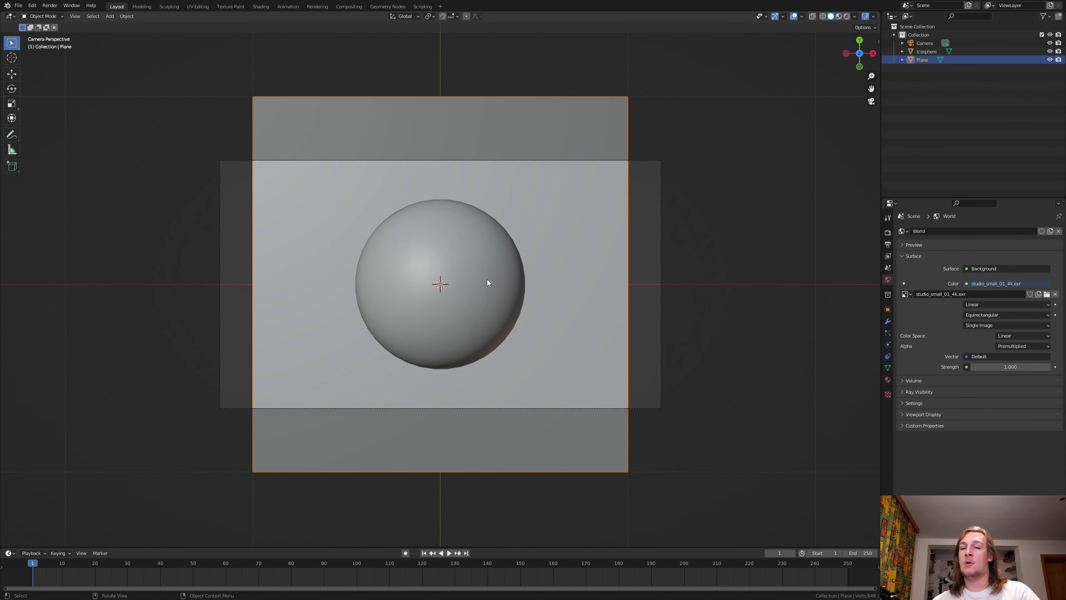
{"action": "left_click", "coordinate": [659, 358]}
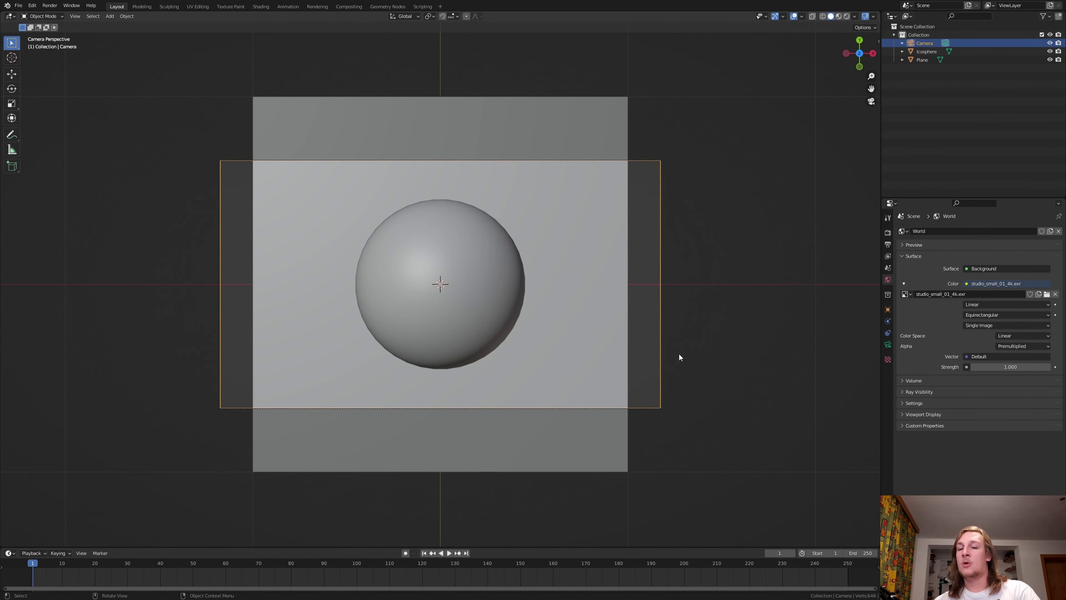
{"action": "key", "text": "g"}
{"action": "key", "text": "z"}
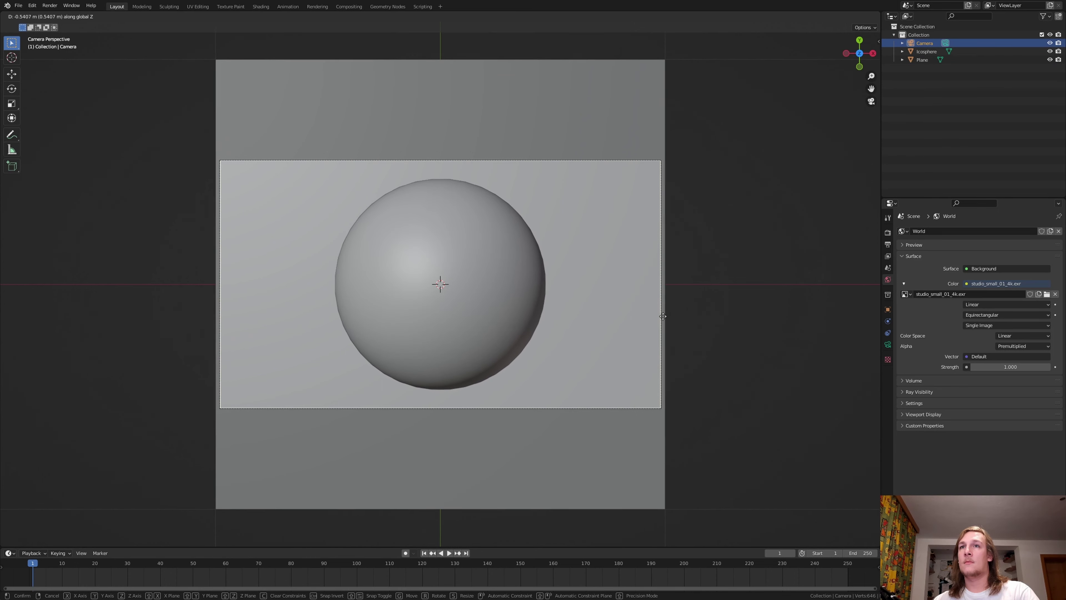
{"action": "left_click", "coordinate": [622, 314]}
Shrink the sphere further by a factor of 0.687
{"action": "left_click", "coordinate": [484, 281]}
{"action": "key", "text": "s"}
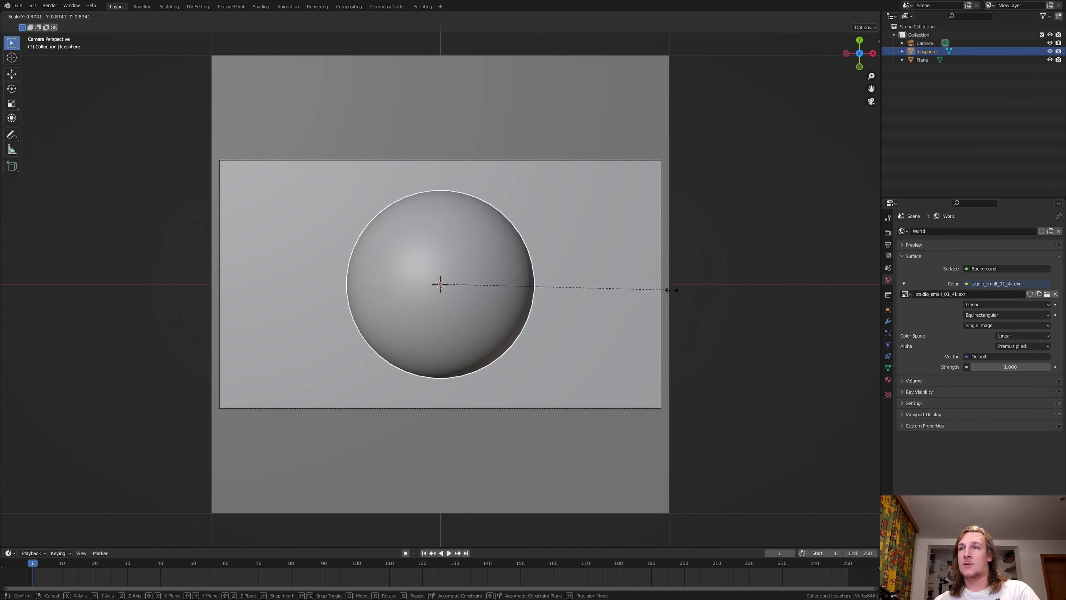
{"action": "left_click", "coordinate": [625, 288]}
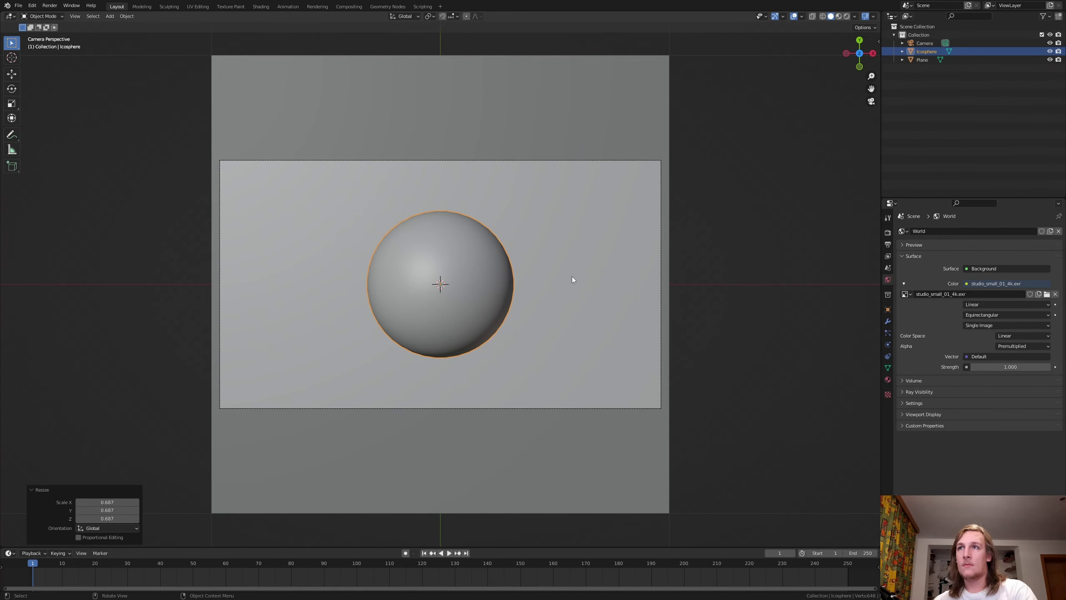
Rotate the camera and plane together 45° around the plane, working in the right-side view
{"action": "left_click_drag", "start_coordinate": [393, 143], "coordinate": [686, 422], "text": "shift"}
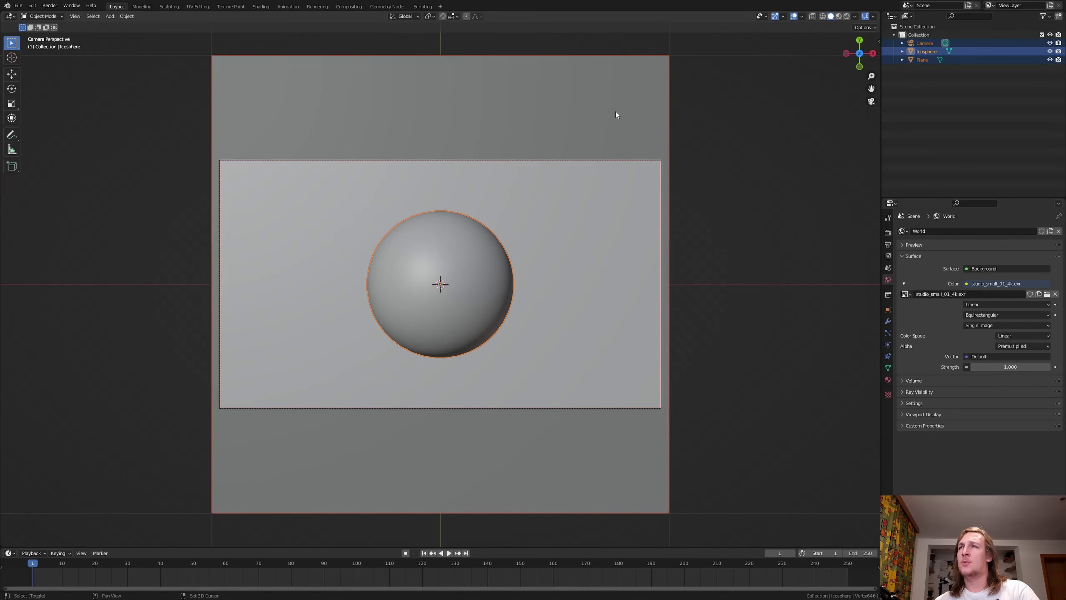
{"action": "left_click", "coordinate": [642, 101], "text": "shift"}
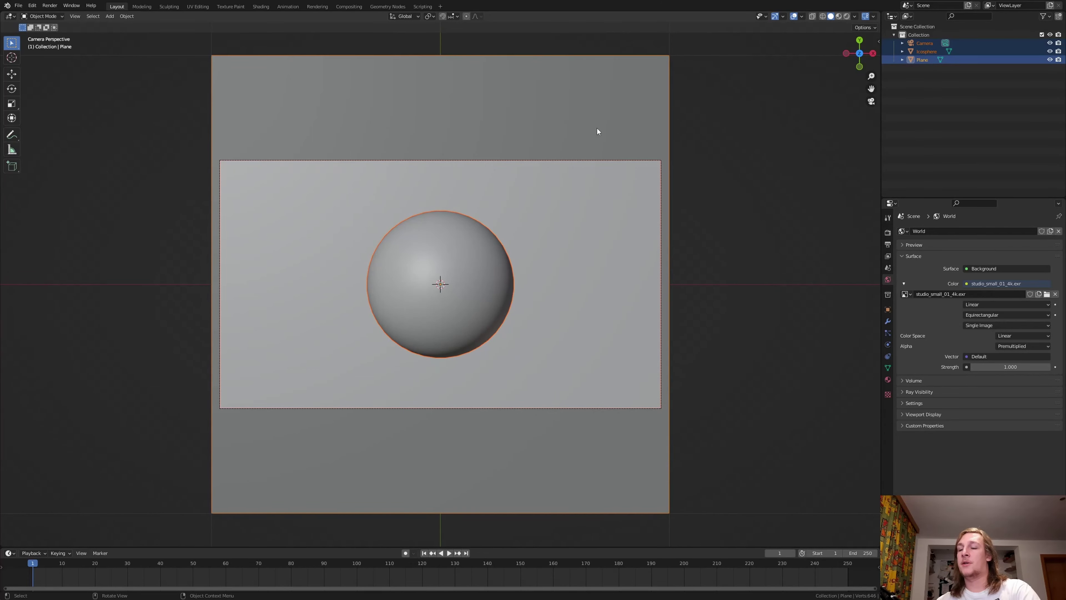
{"action": "key", "text": "KP_3"}
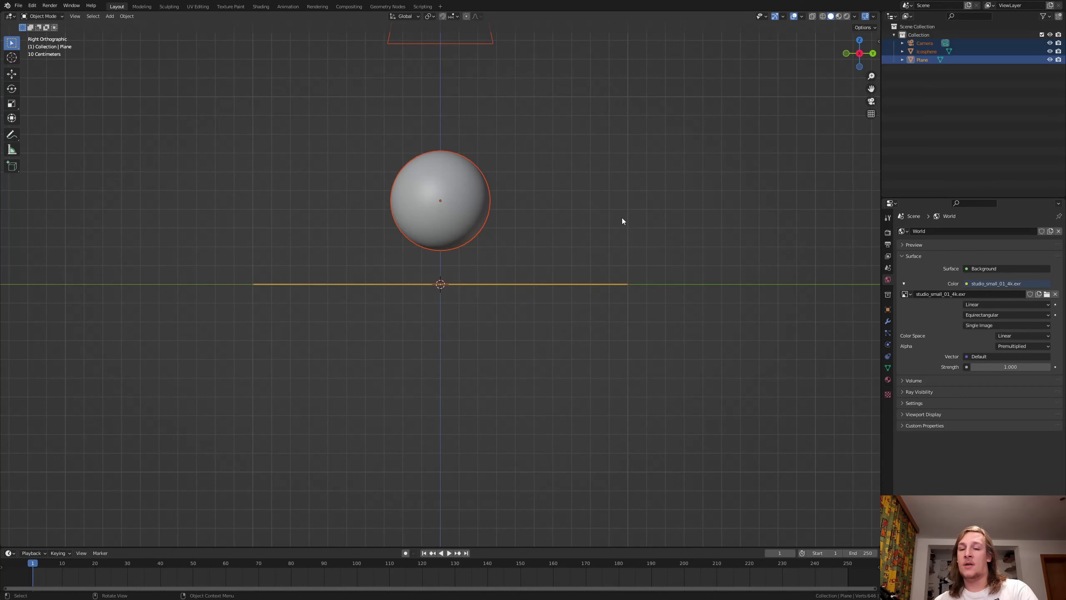
{"action": "key", "text": "r"}
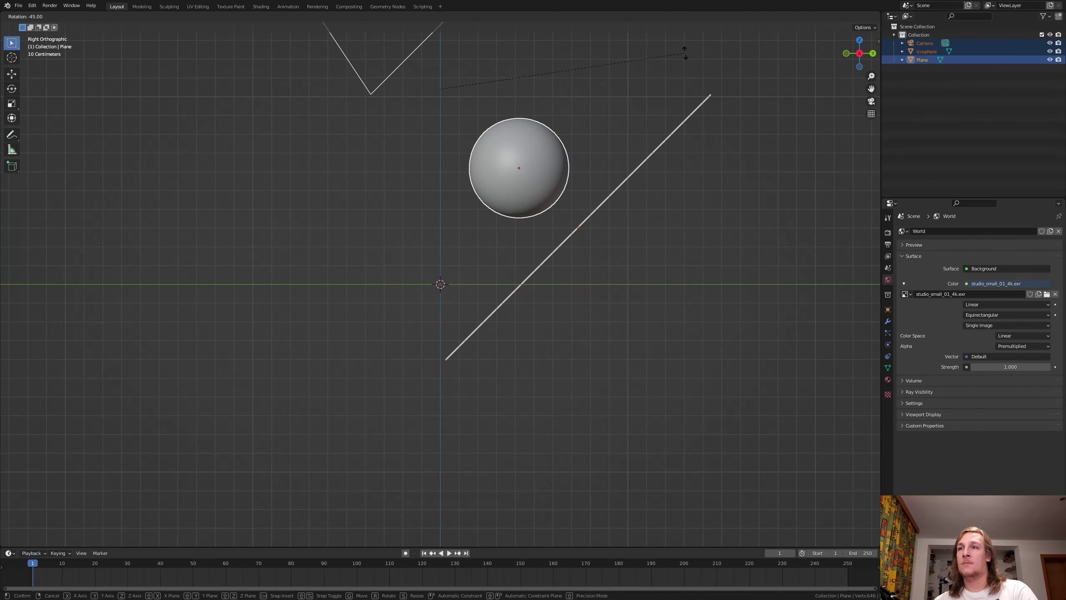
{"action": "key", "text": "Return"}
{"action": "scroll", "coordinate": [637, 335], "scroll_direction": "down", "scroll_amount": 1}
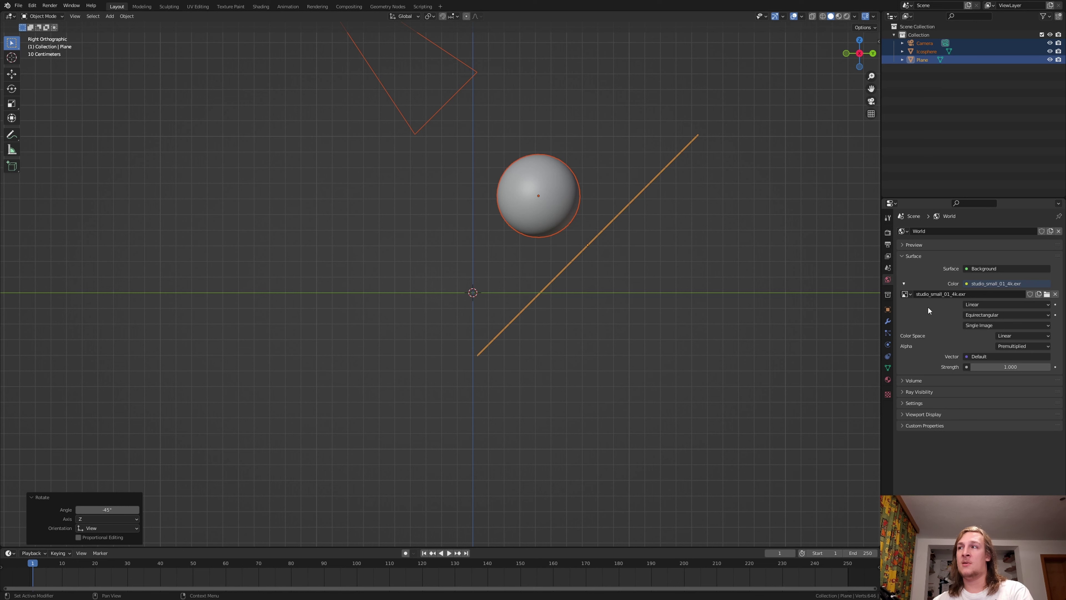
In the Shading workspace, create a new material for the sphere
{"action": "left_click", "coordinate": [261, 6]}
{"action": "left_click", "coordinate": [454, 144]}
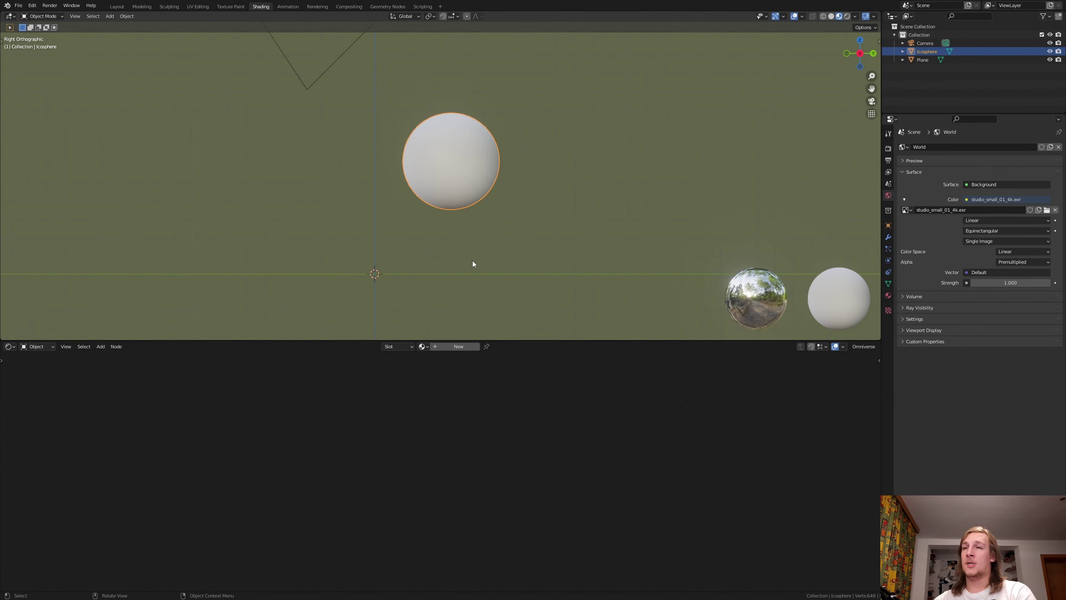
{"action": "left_click", "coordinate": [458, 347]}
Link the sphere's material to the plane and preview the scene in Rendered mode
{"action": "middle_click_drag", "start_coordinate": [493, 165], "coordinate": [525, 191]}
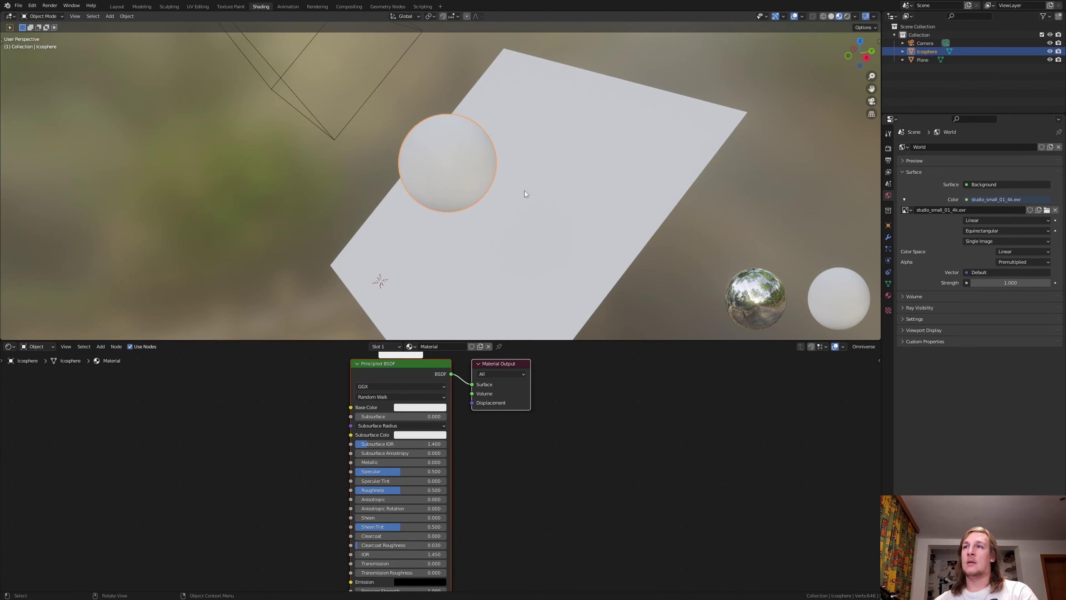
{"action": "left_click", "coordinate": [536, 184], "text": "shift"}
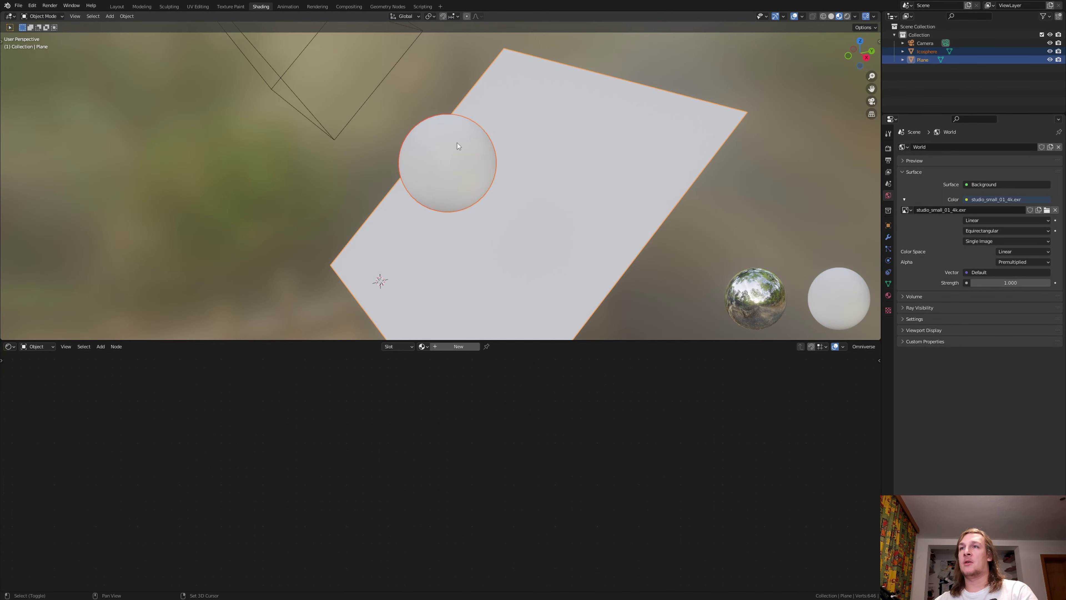
{"action": "left_click", "coordinate": [426, 135], "text": "shift"}
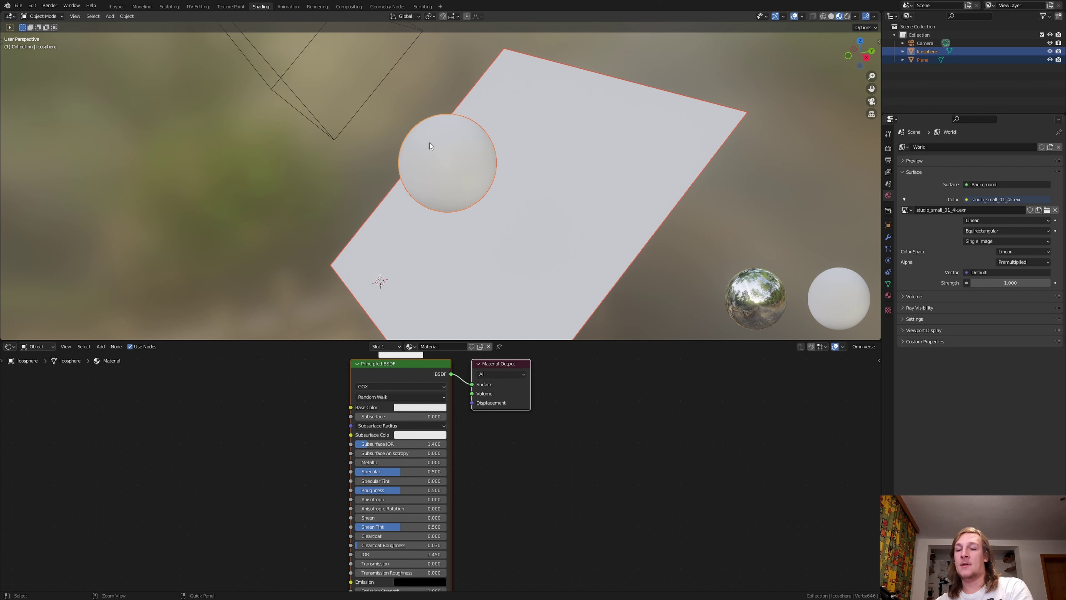
{"action": "key", "text": "ctrl+l"}
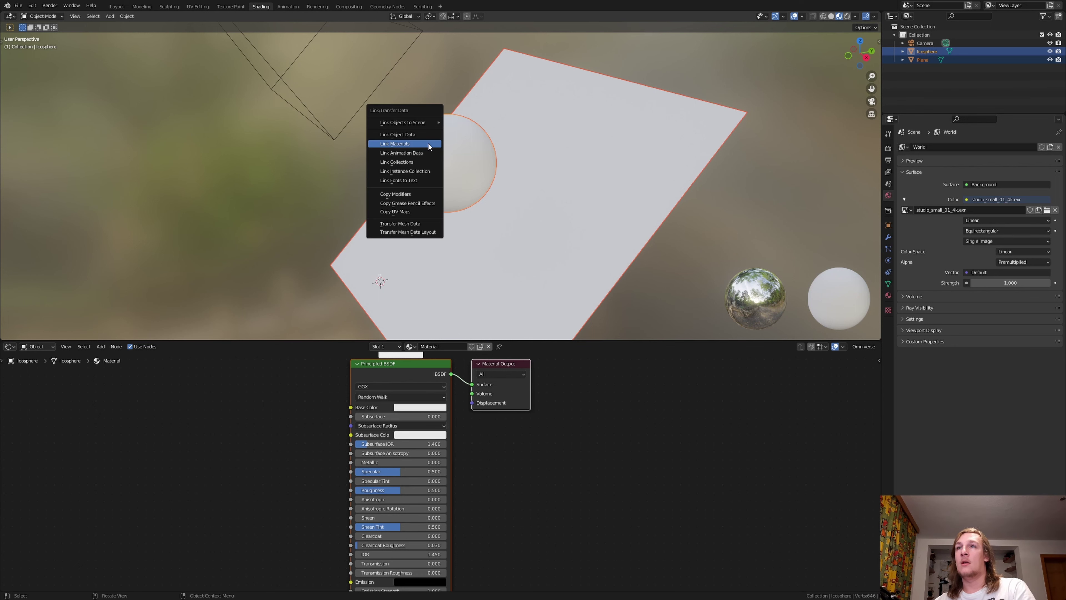
{"action": "left_click", "coordinate": [428, 143]}
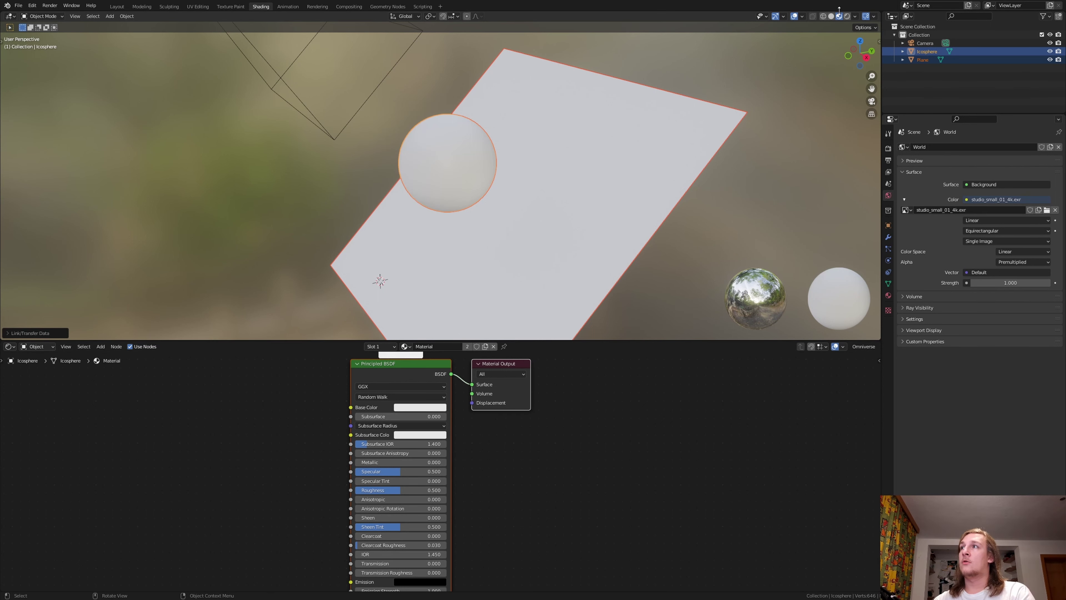
{"action": "left_click", "coordinate": [847, 16]}
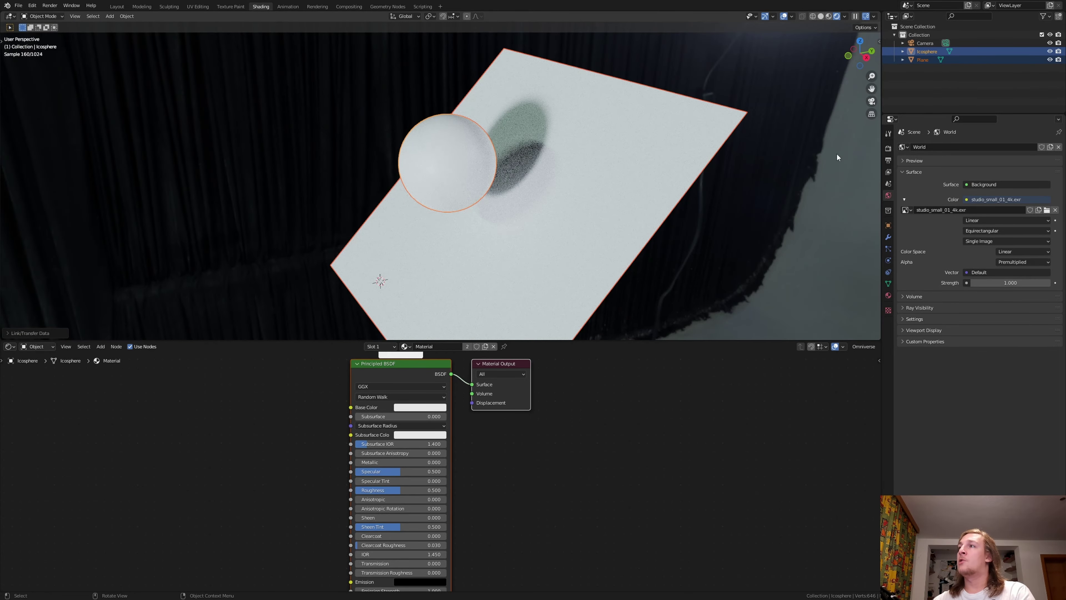
{"action": "left_click", "coordinate": [888, 148]}
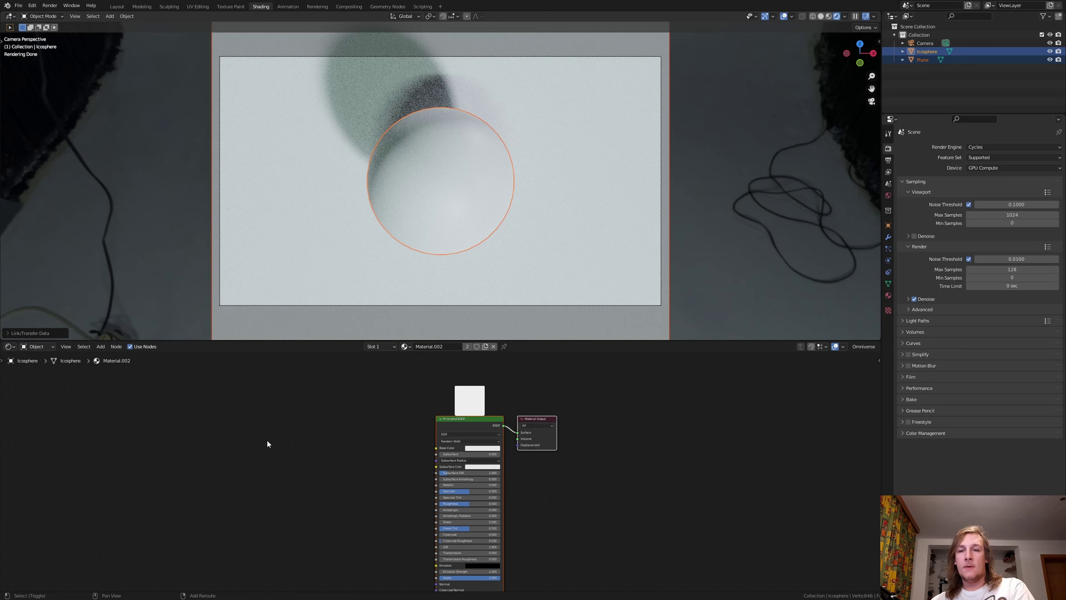
Add a ColorRamp node and connect its Color to the Base Color
{"action": "key", "text": "shift+a"}
{"action": "type", "text": "col"}
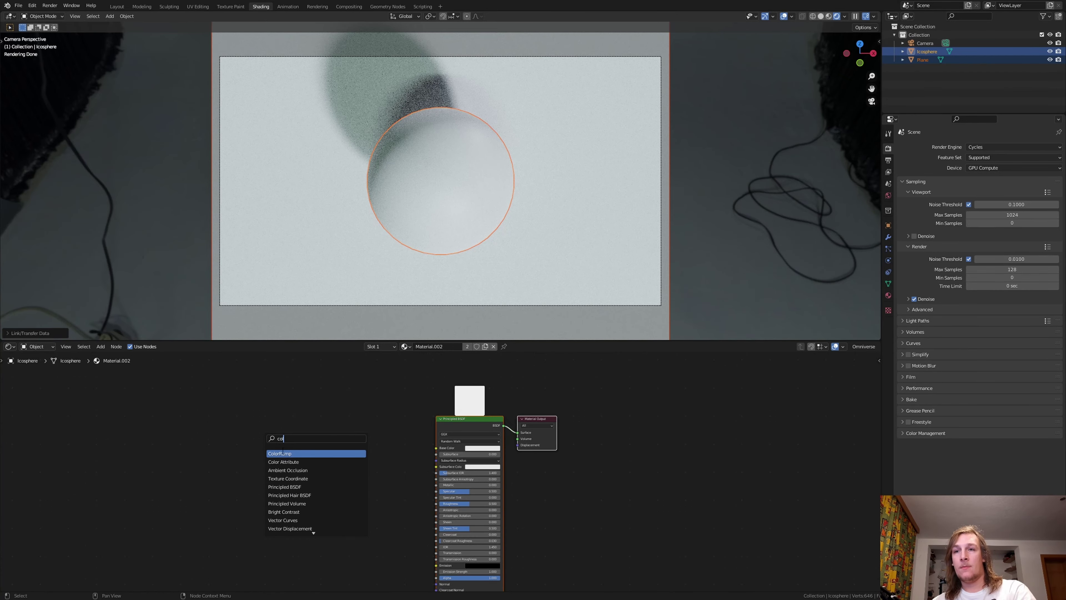
{"action": "left_click", "coordinate": [283, 453]}
{"action": "left_click_drag", "start_coordinate": [327, 433], "coordinate": [437, 447]}
{"action": "scroll", "coordinate": [421, 447], "scroll_direction": "up", "scroll_amount": 2}
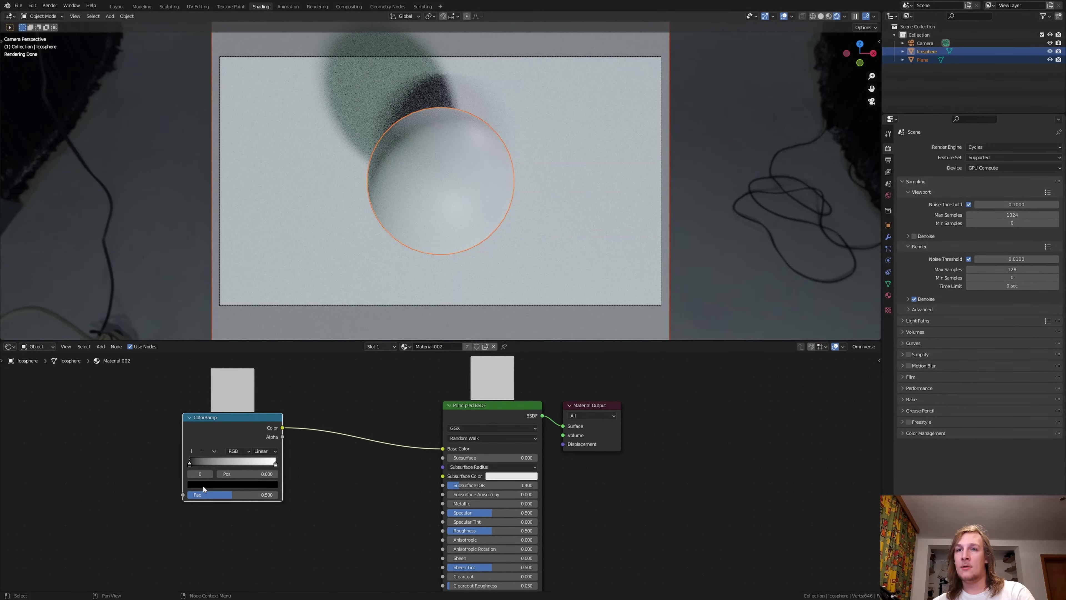
Colour the ramp's dark stop dark olive and its light stop bright yellow
{"action": "left_click", "coordinate": [212, 483]}
{"action": "left_click_drag", "start_coordinate": [261, 398], "coordinate": [259, 403]}
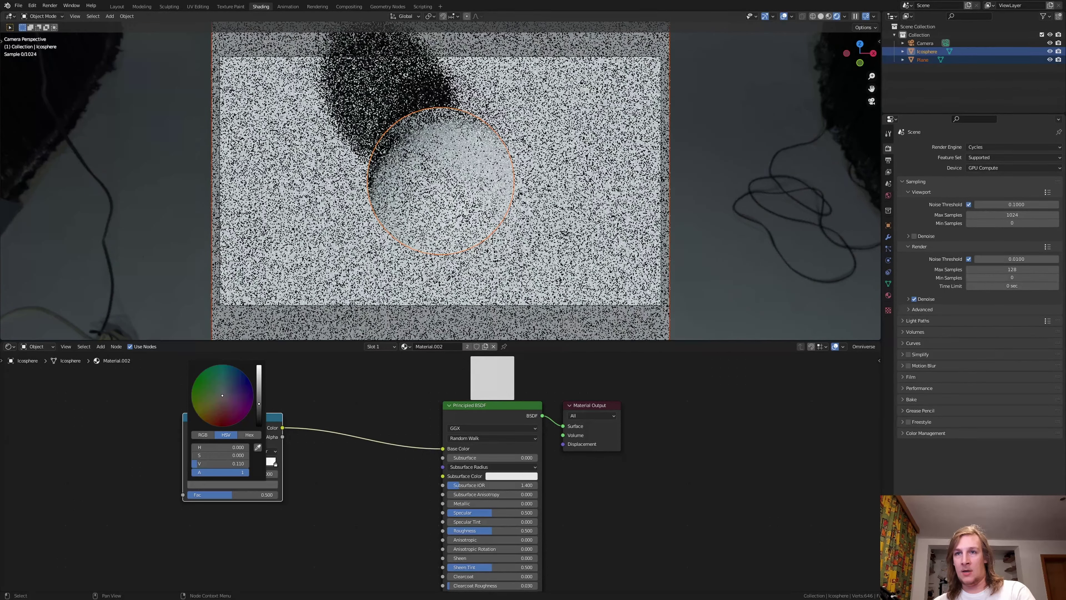
{"action": "left_click", "coordinate": [207, 410]}
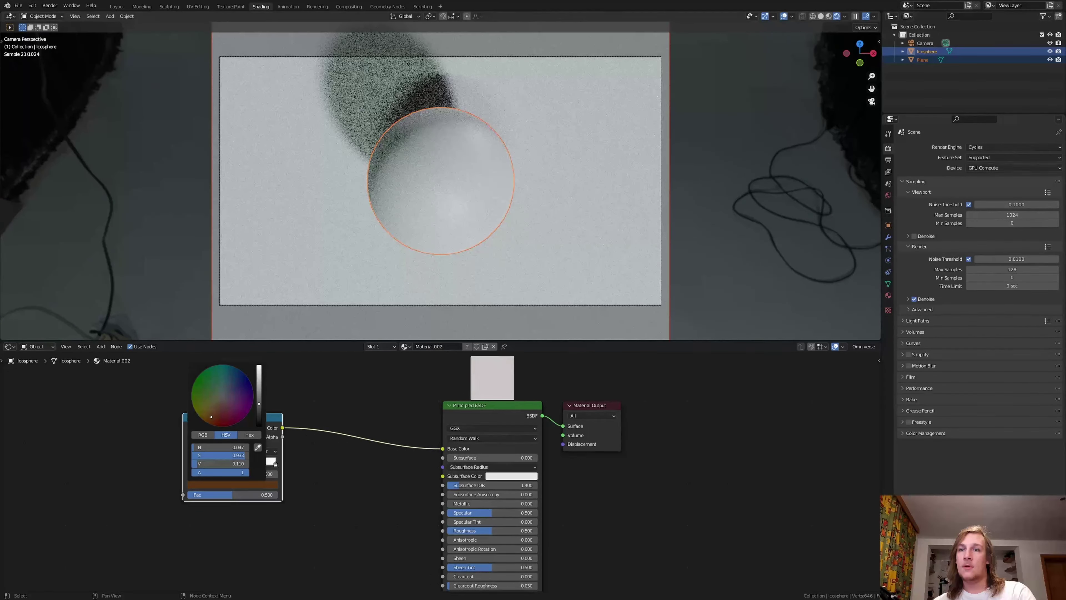
{"action": "left_click", "coordinate": [274, 463]}
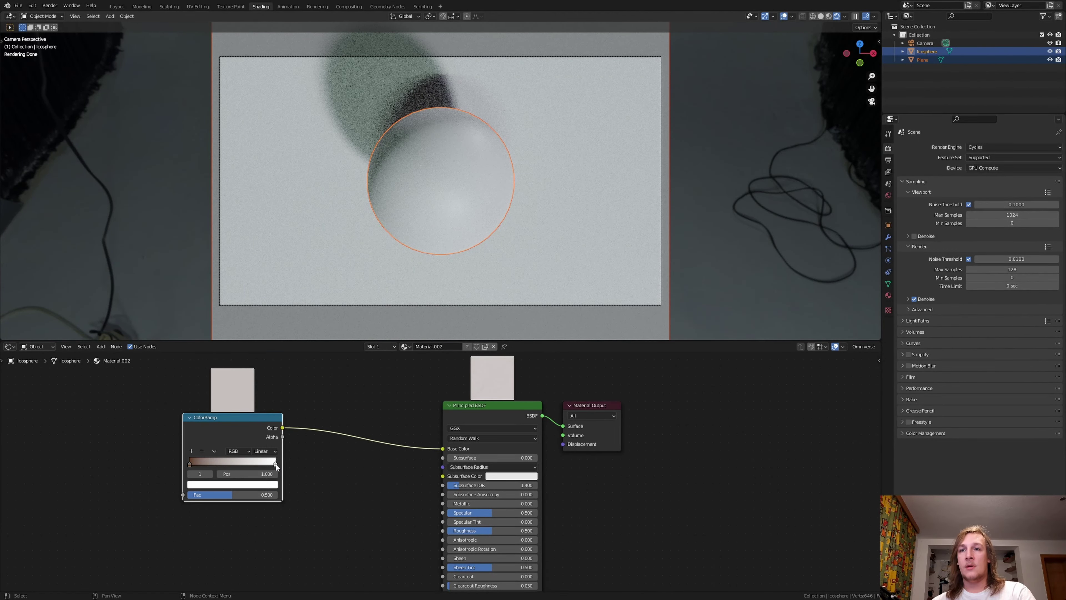
{"action": "left_click", "coordinate": [256, 485]}
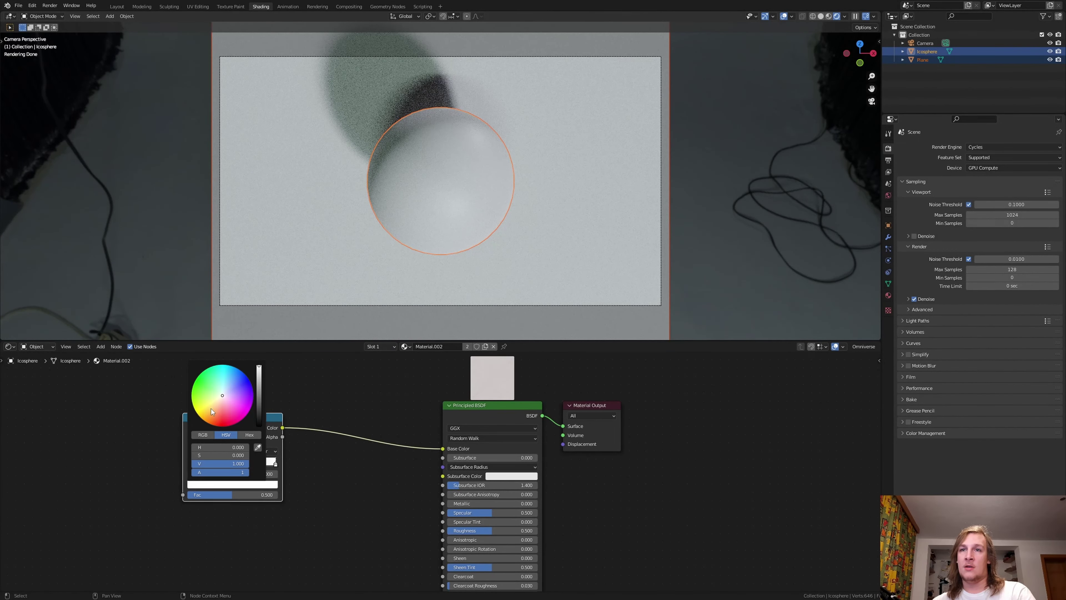
{"action": "left_click_drag", "start_coordinate": [211, 408], "coordinate": [206, 411]}
{"action": "left_click", "coordinate": [260, 392]}
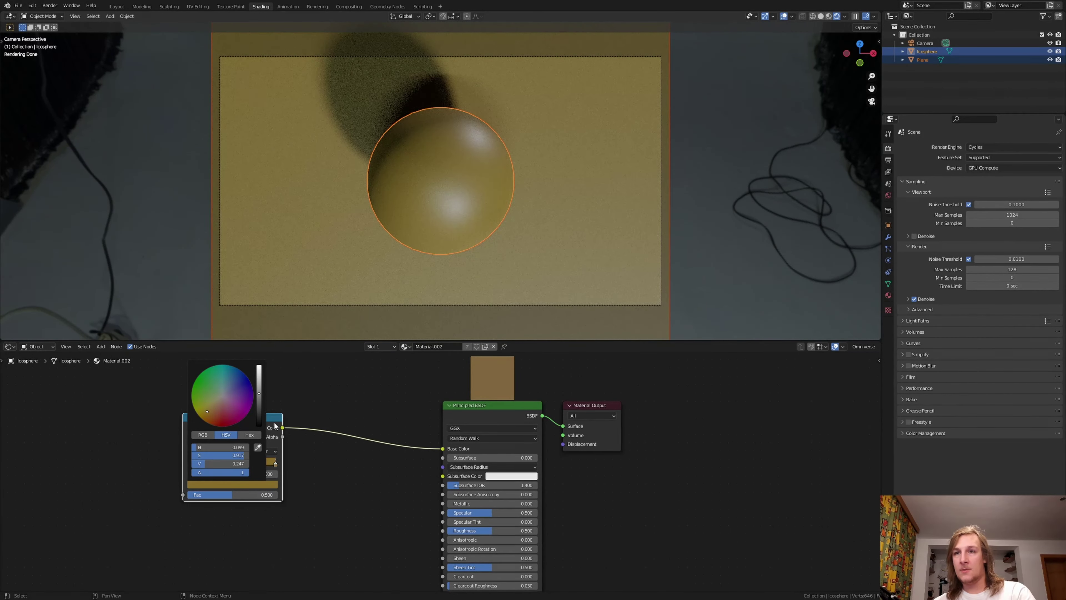
{"action": "left_click_drag", "start_coordinate": [258, 389], "coordinate": [261, 374]}
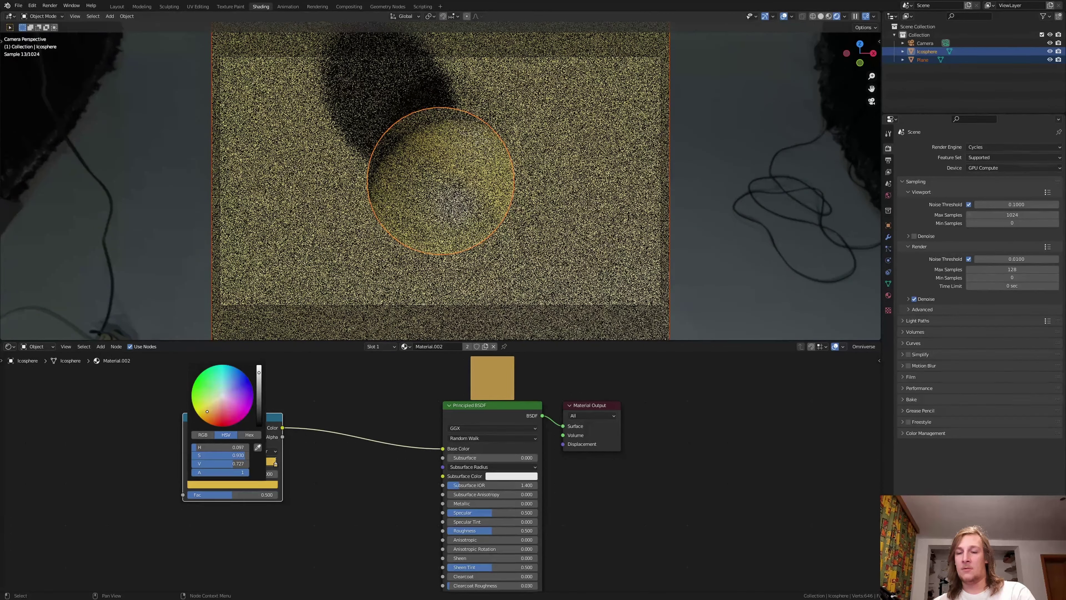
Add a Mix node and connect its output to the ColorRamp Fac
{"action": "scroll", "coordinate": [290, 398], "scroll_direction": "up", "scroll_amount": 1}
{"action": "key", "text": "shift+a"}
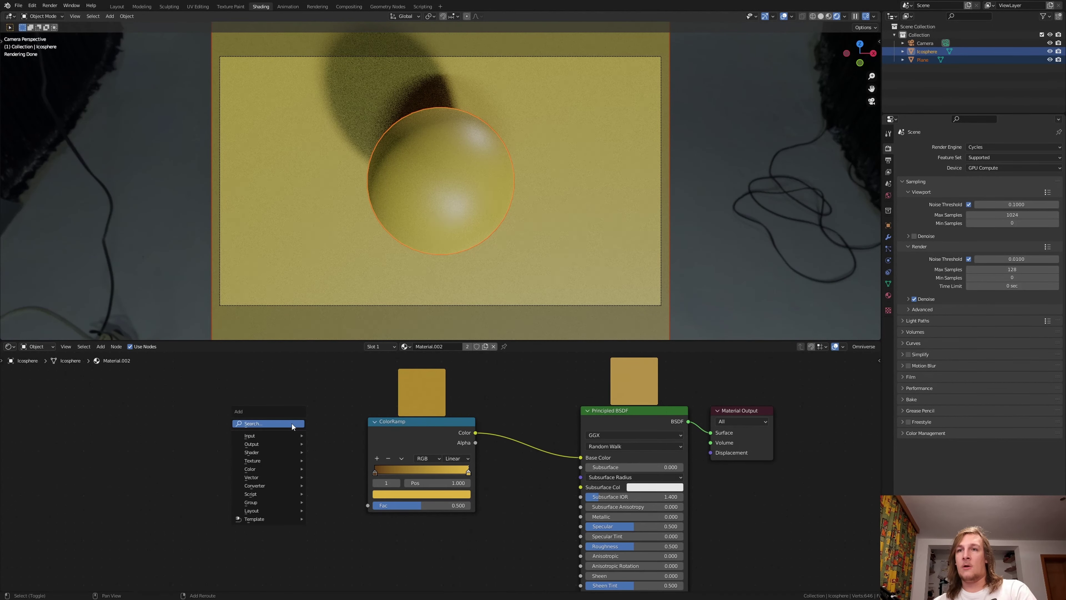
{"action": "left_click", "coordinate": [291, 424]}
{"action": "type", "text": "mi"}
{"action": "key", "text": "Return"}
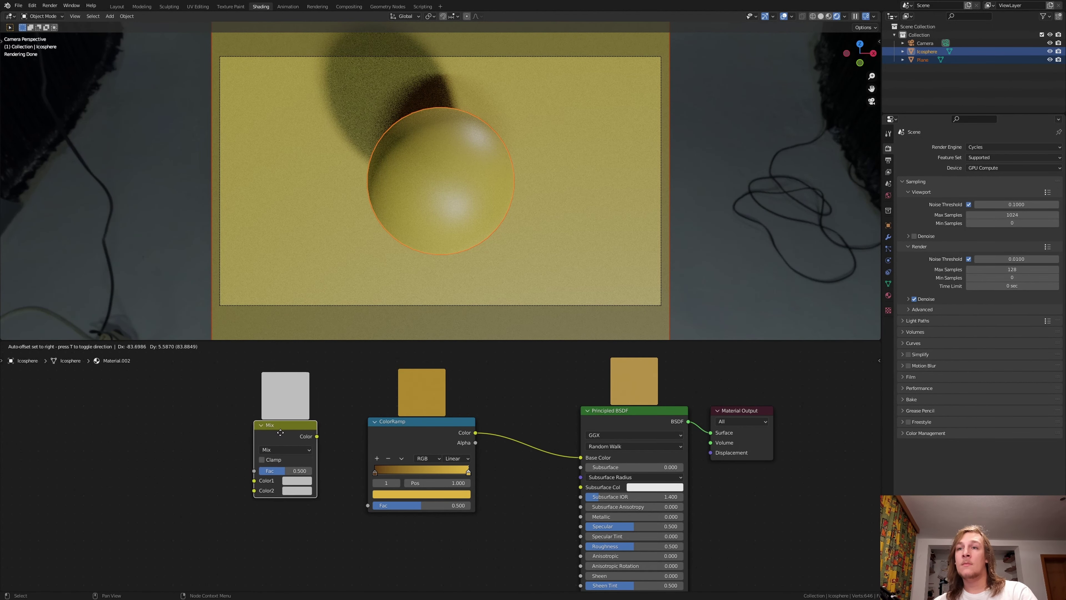
{"action": "left_click", "coordinate": [312, 435]}
{"action": "left_click_drag", "start_coordinate": [297, 441], "coordinate": [374, 505]}
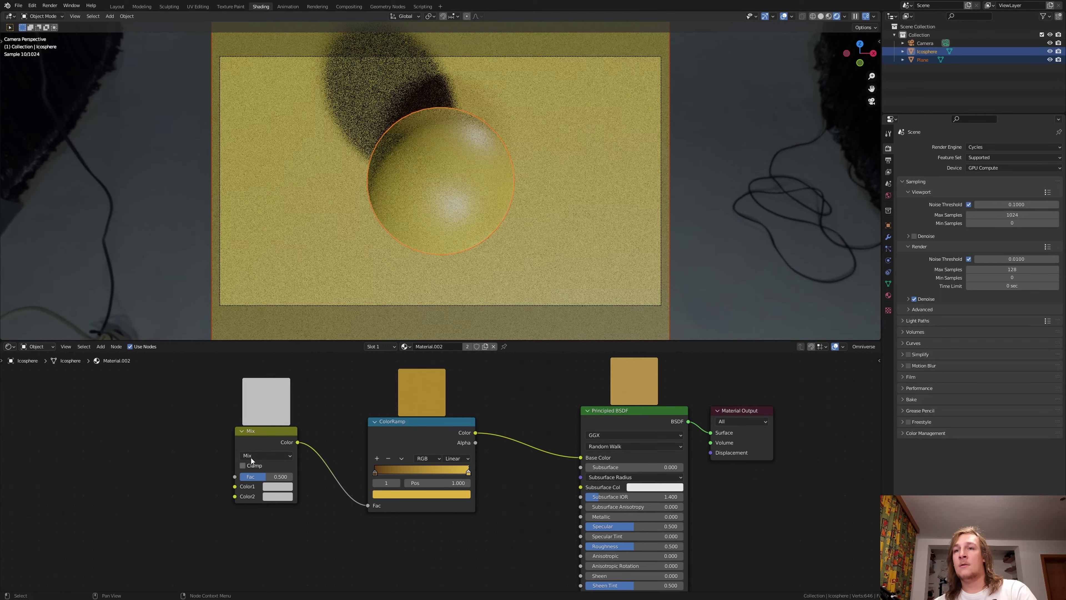
Duplicate the Mix node twice and chain the copies into each other's Color inputs
{"action": "key", "text": "shift+d"}
{"action": "left_click", "coordinate": [137, 423]}
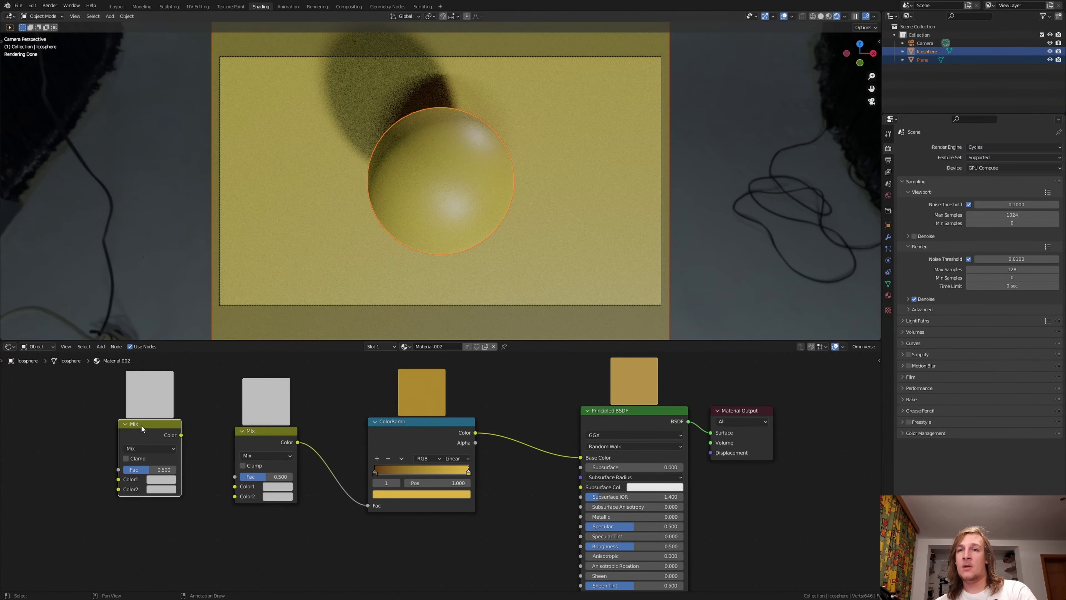
{"action": "key", "text": "shift+d"}
{"action": "left_click", "coordinate": [37, 419]}
{"action": "mouse_move", "coordinate": [182, 435]}
{"action": "left_mouse_down"}
{"action": "mouse_move", "coordinate": [235, 476]}
{"action": "mouse_move", "coordinate": [212, 472]}
{"action": "mouse_move", "coordinate": [182, 436]}
{"action": "left_mouse_up"}
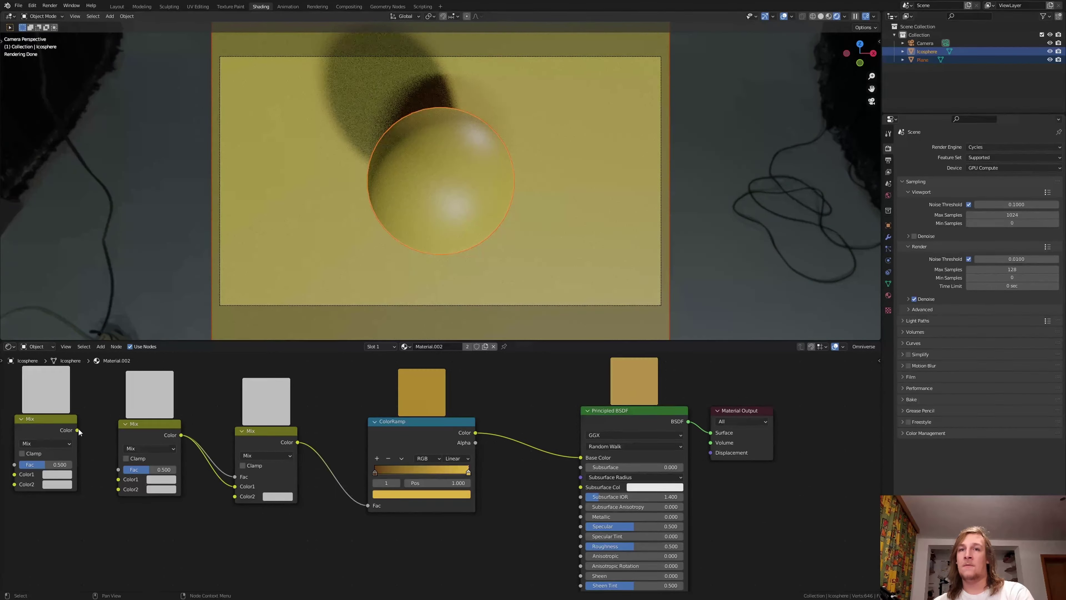
{"action": "left_click_drag", "start_coordinate": [78, 430], "coordinate": [119, 489]}
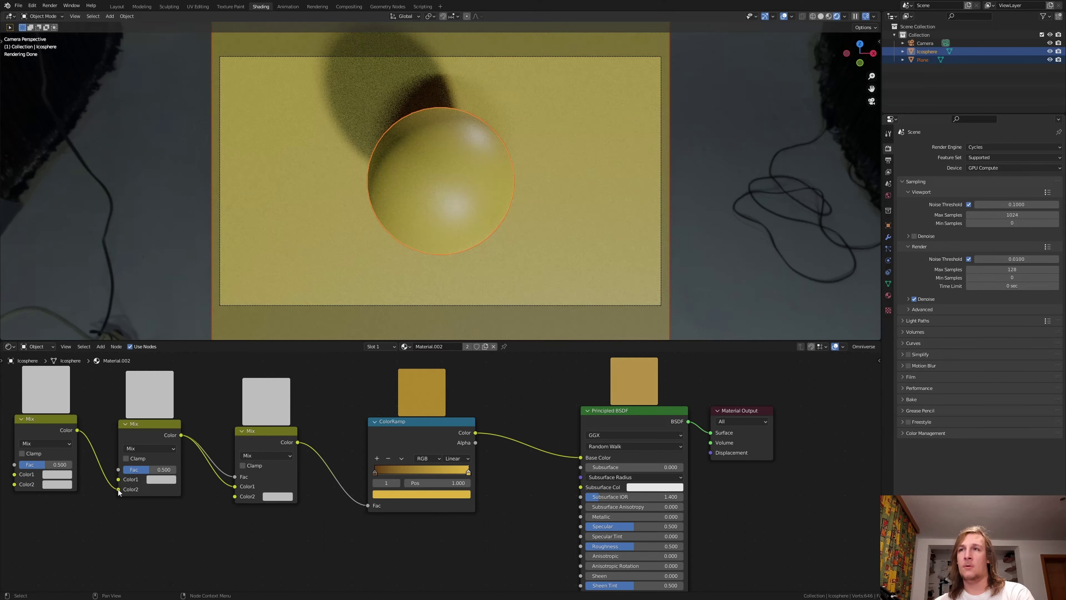
{"action": "middle_click_drag", "start_coordinate": [118, 489], "coordinate": [240, 414]}
{"action": "key", "text": "shift+a"}
Add a Musgrave Texture with Detail 15, its Height feeding the first Mix Color1
{"action": "type", "text": "mu"}
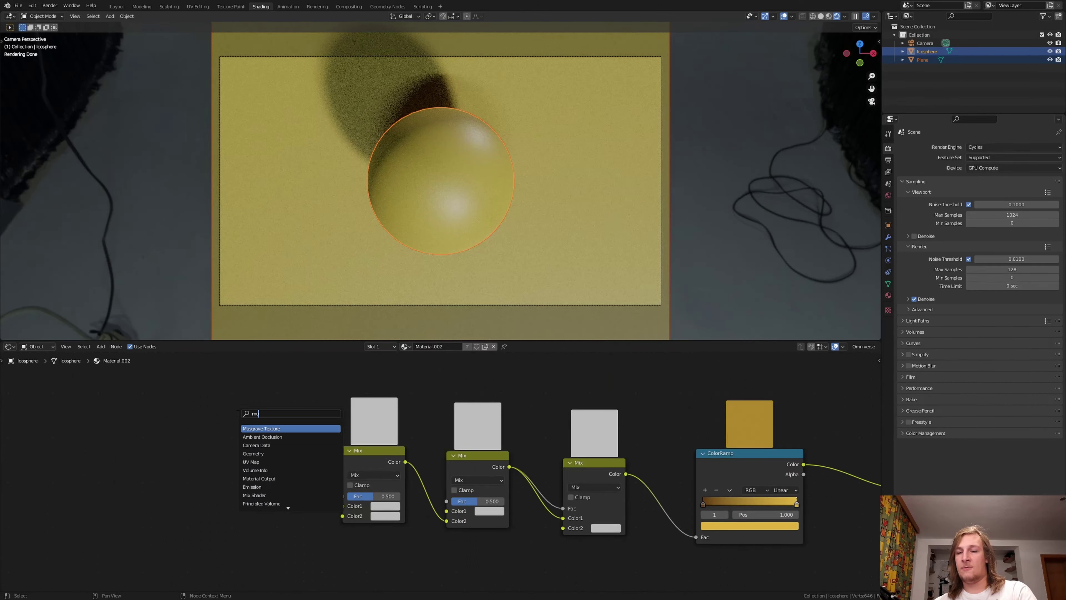
{"action": "key", "text": "Return"}
{"action": "left_click", "coordinate": [207, 404]}
{"action": "left_click_drag", "start_coordinate": [206, 406], "coordinate": [343, 505]}
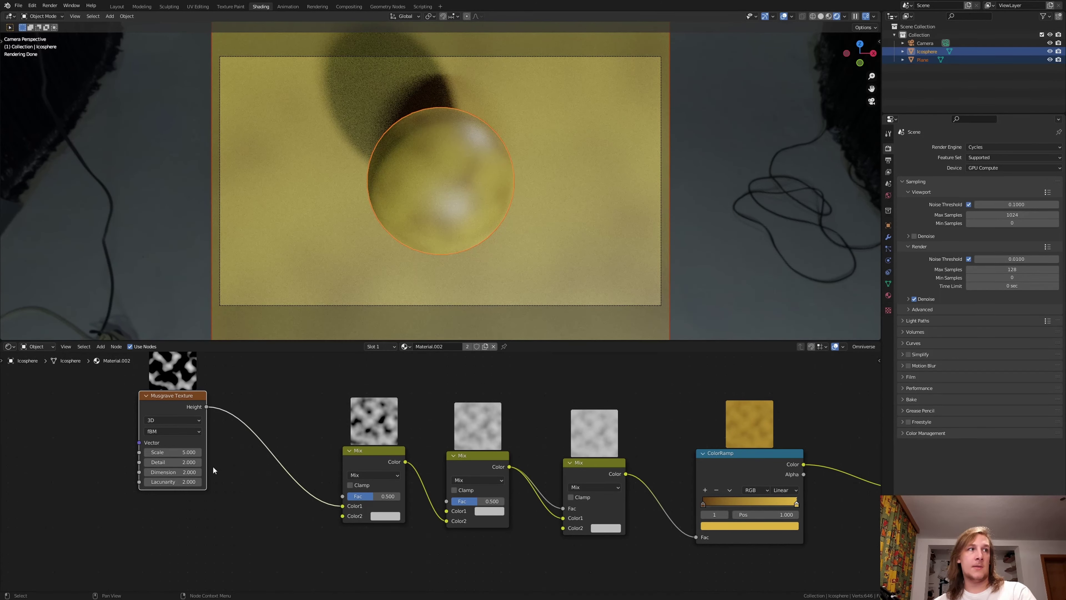
{"action": "left_click_drag", "start_coordinate": [176, 462], "coordinate": [198, 462]}
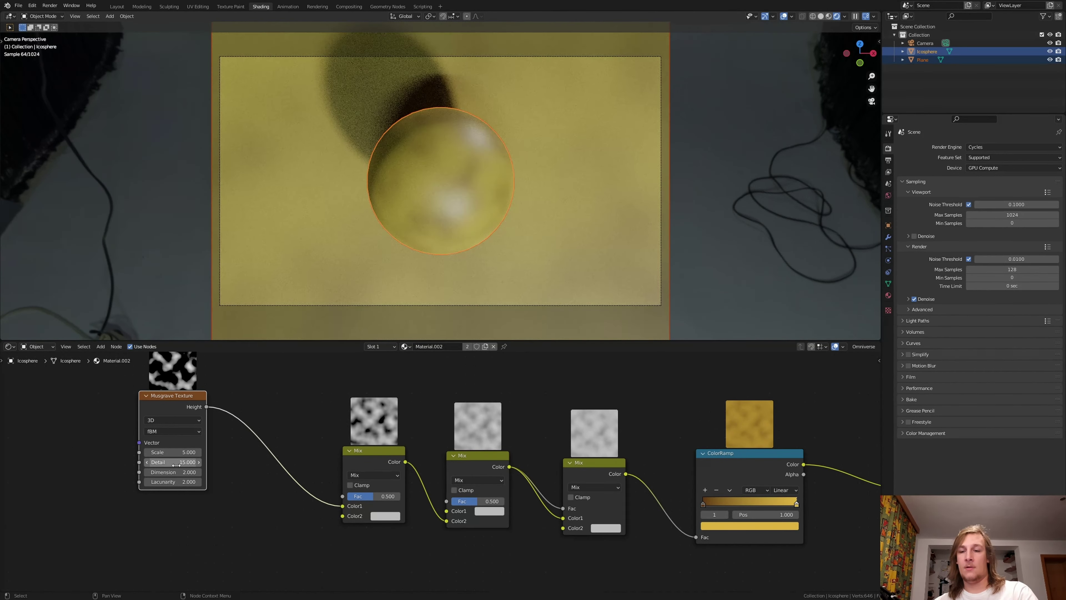
{"action": "key", "text": "Home"}
Search the node list for a Voronoi Texture
{"action": "key", "text": "shift+a"}
{"action": "left_click", "coordinate": [298, 485]}
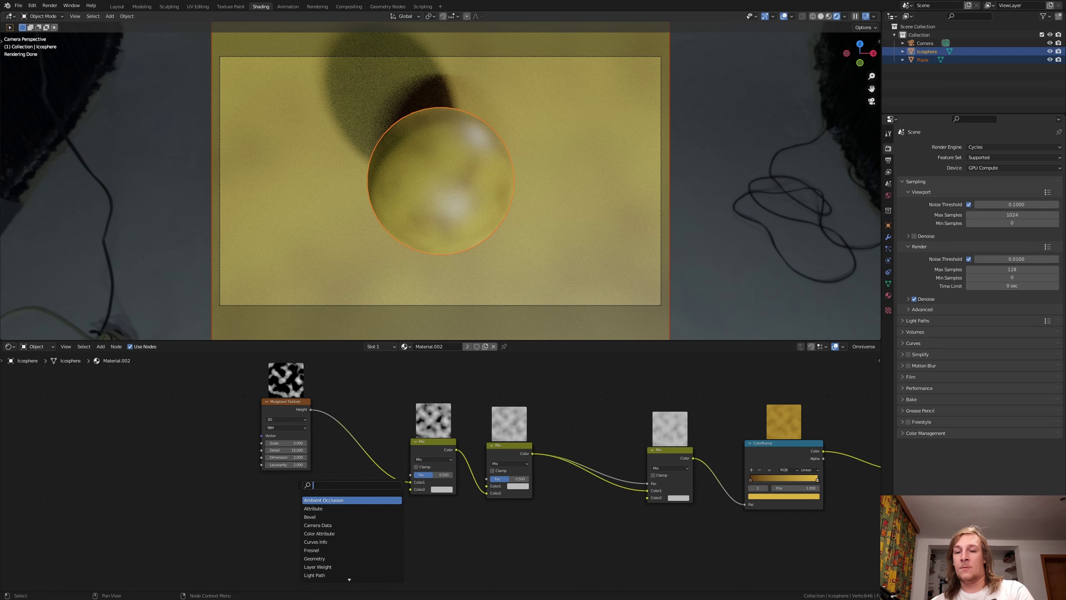
{"action": "type", "text": "vo"}
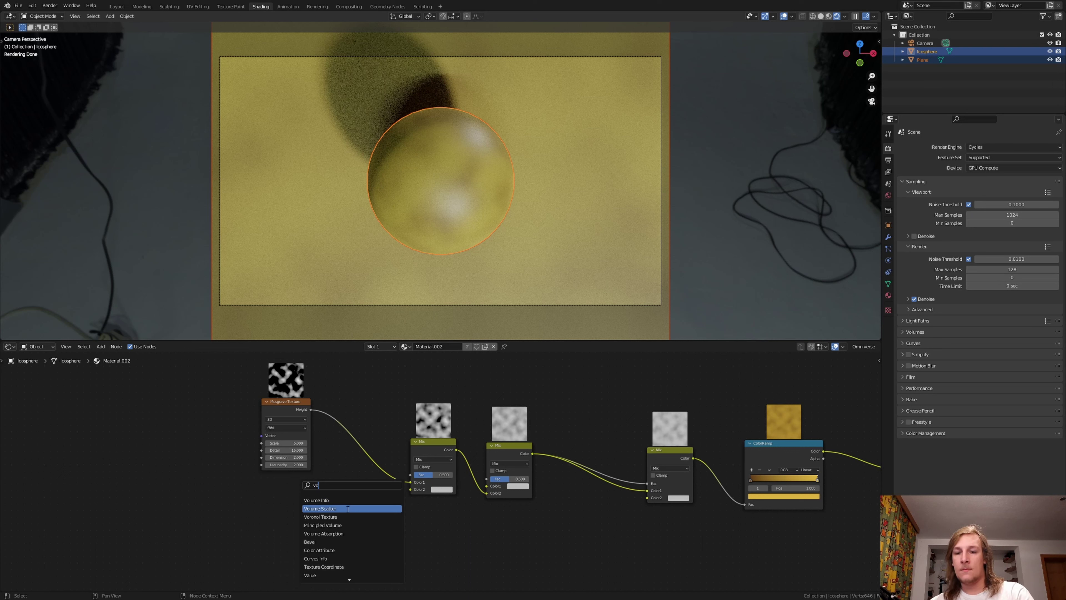
{"action": "type", "text": "r"}
Add a Voronoi Texture at Scale 100, its Distance feeding the first Mix Color2
{"action": "key", "text": "Return"}
{"action": "left_click", "coordinate": [307, 537]}
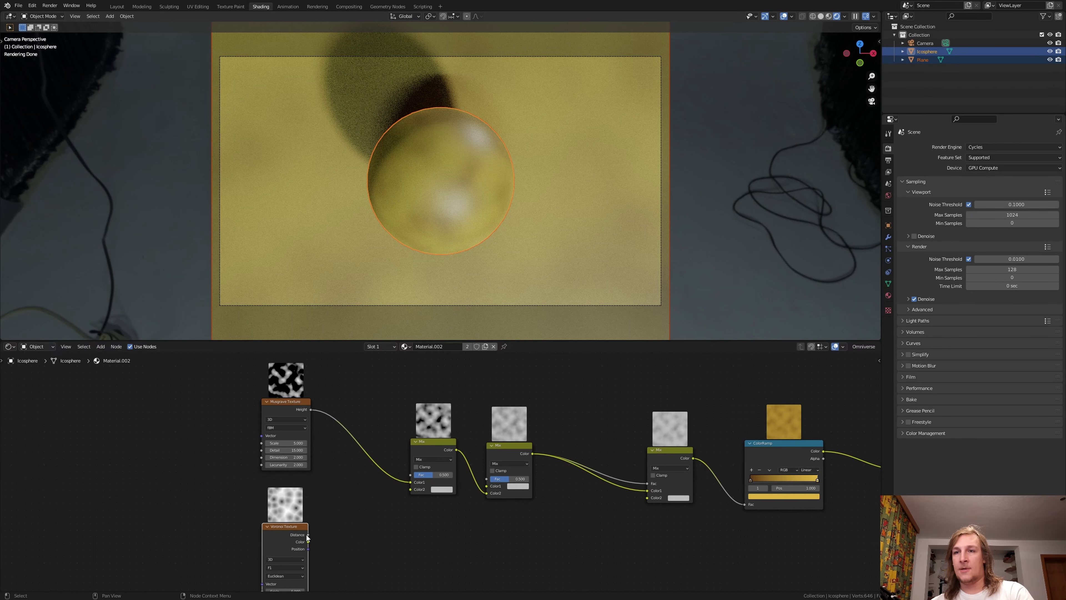
{"action": "left_click_drag", "start_coordinate": [308, 536], "coordinate": [413, 489]}
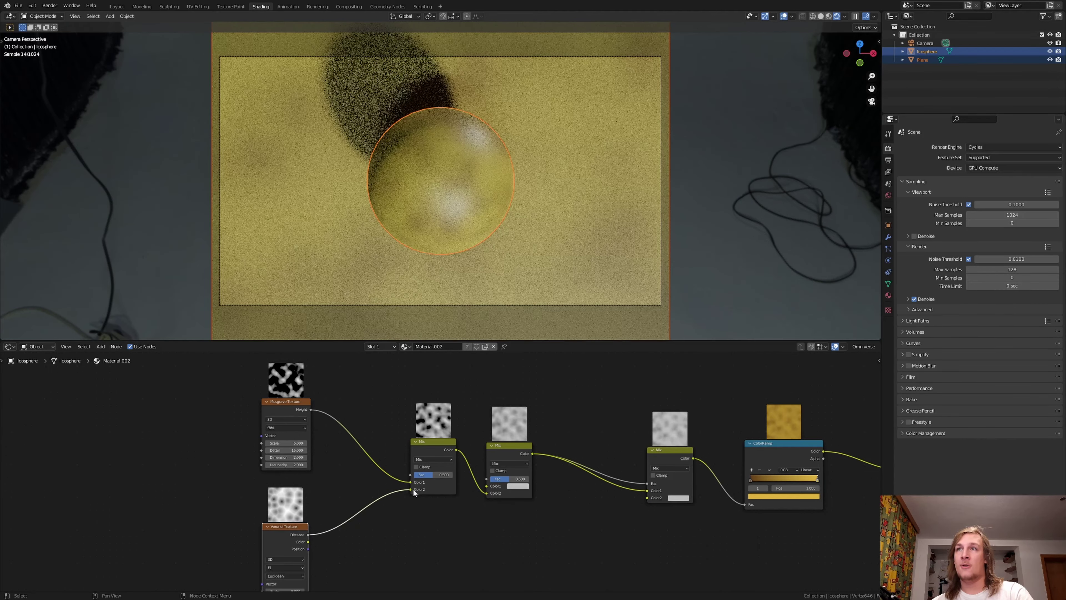
{"action": "middle_click_drag", "start_coordinate": [359, 503], "coordinate": [396, 412]}
{"action": "left_click", "coordinate": [322, 499]}
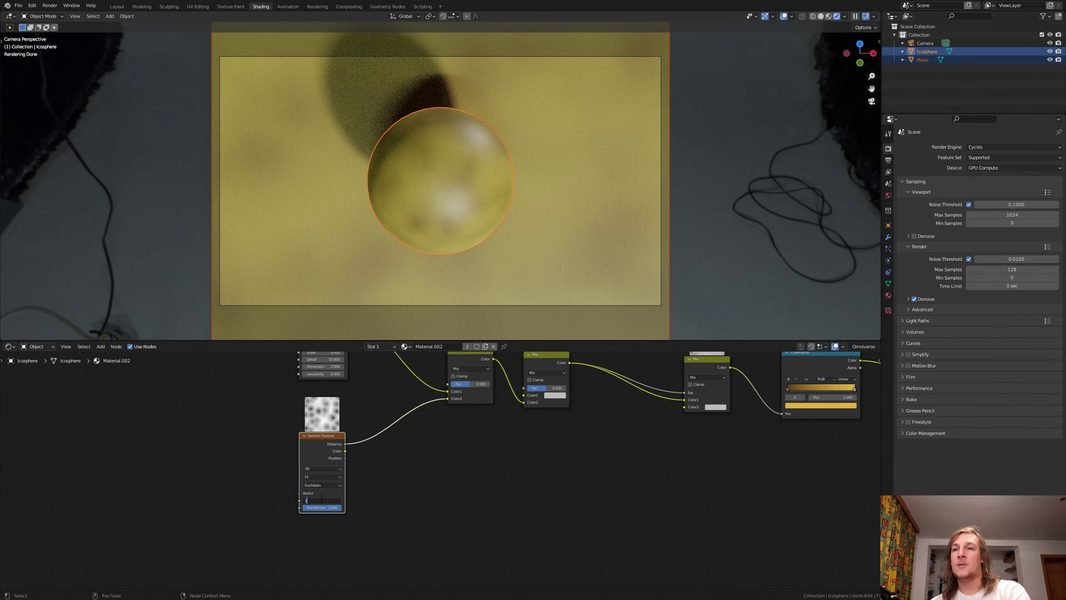
{"action": "type", "text": "100"}
{"action": "key", "text": "Return"}
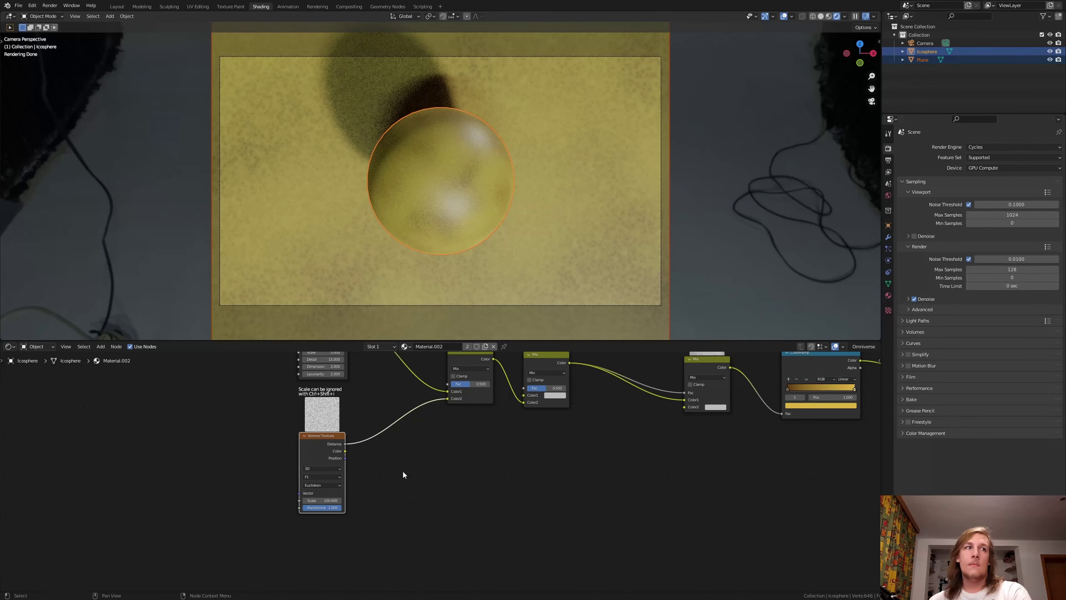
Add a Noise Texture whose Fac drives the second Mix node's Color1 and Fac
{"action": "key", "text": "shift+a"}
{"action": "type", "text": "noi"}
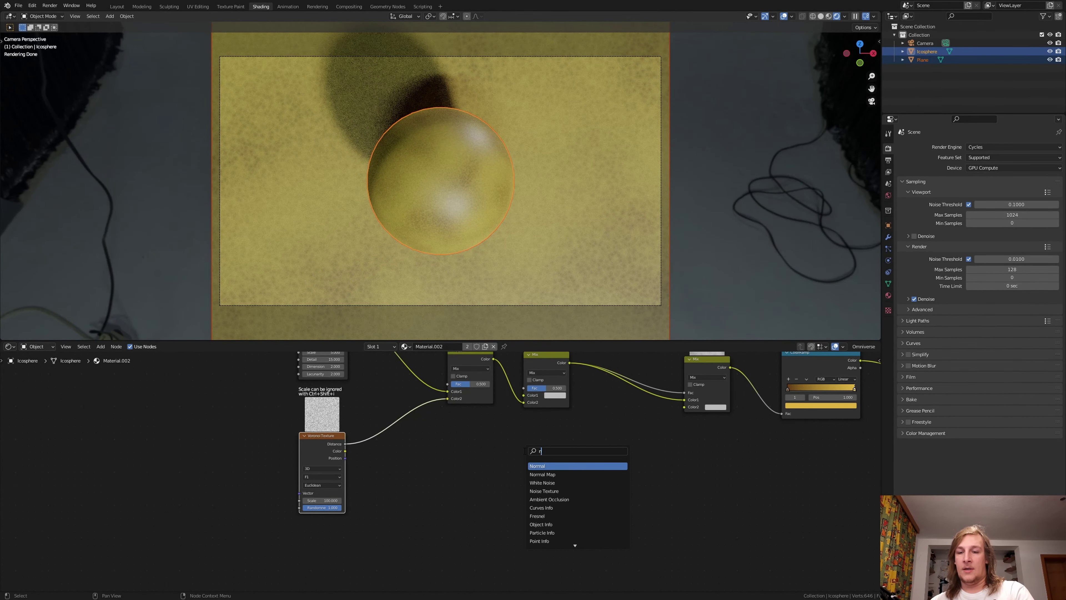
{"action": "left_click", "coordinate": [544, 474]}
{"action": "left_click", "coordinate": [460, 498]}
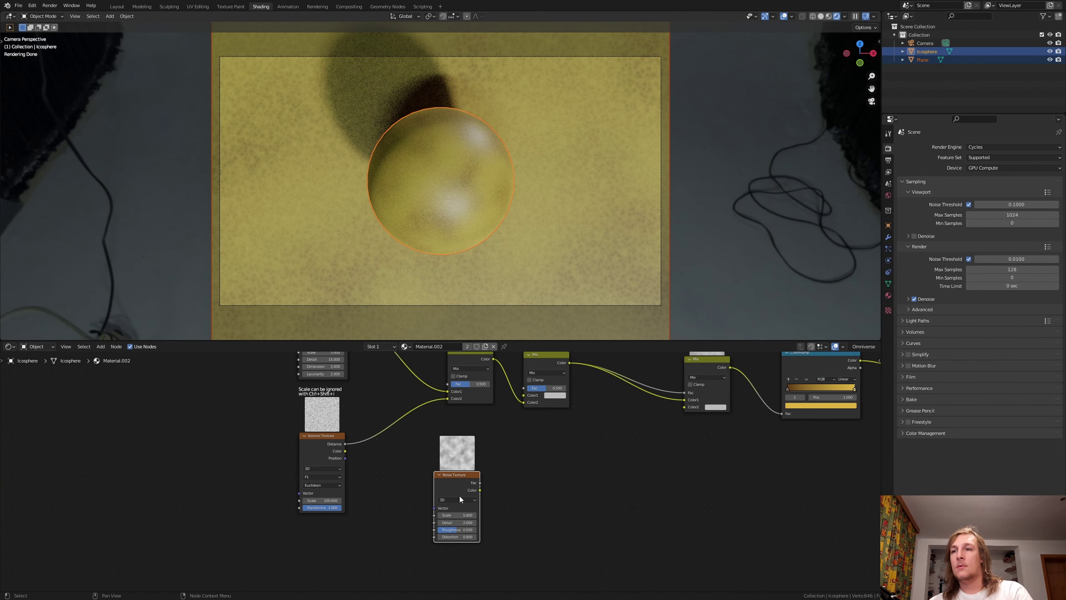
{"action": "left_click_drag", "start_coordinate": [480, 483], "coordinate": [523, 395]}
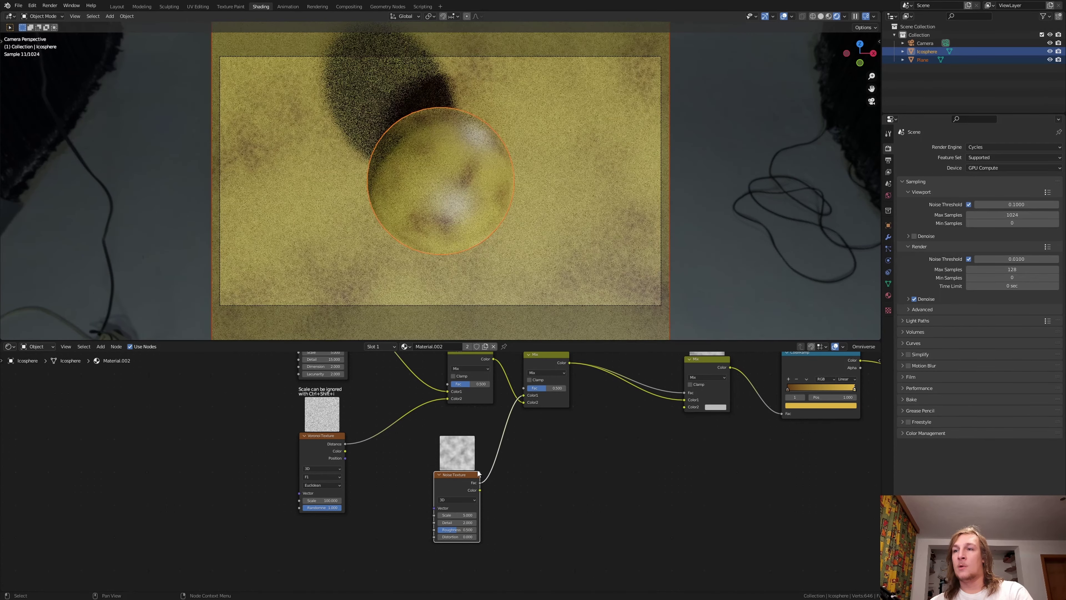
{"action": "left_click_drag", "start_coordinate": [479, 484], "coordinate": [523, 390]}
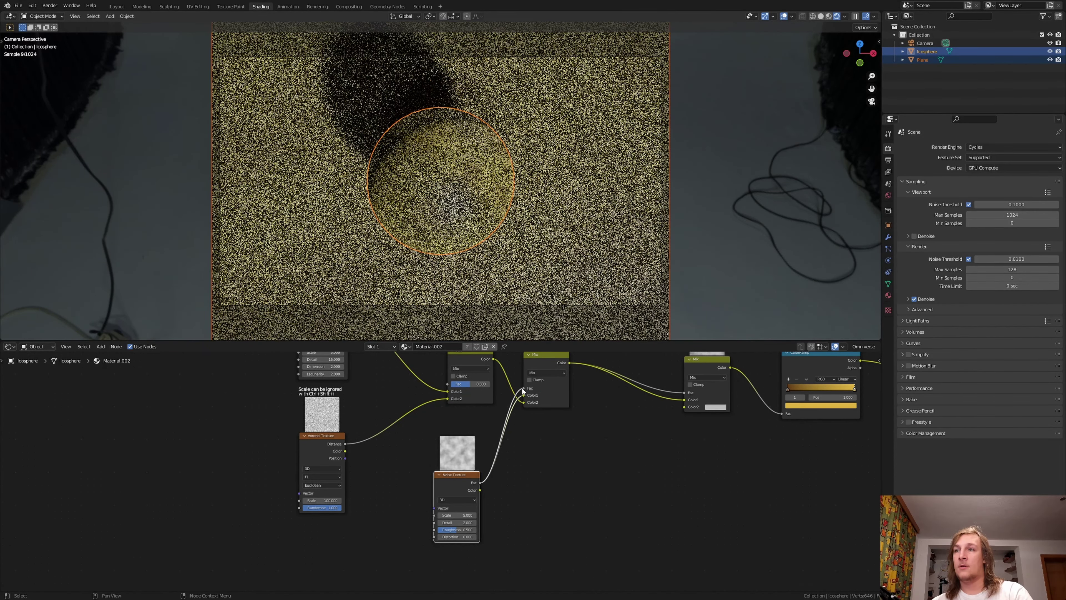
{"action": "middle_click_drag", "start_coordinate": [606, 430], "coordinate": [553, 437]}
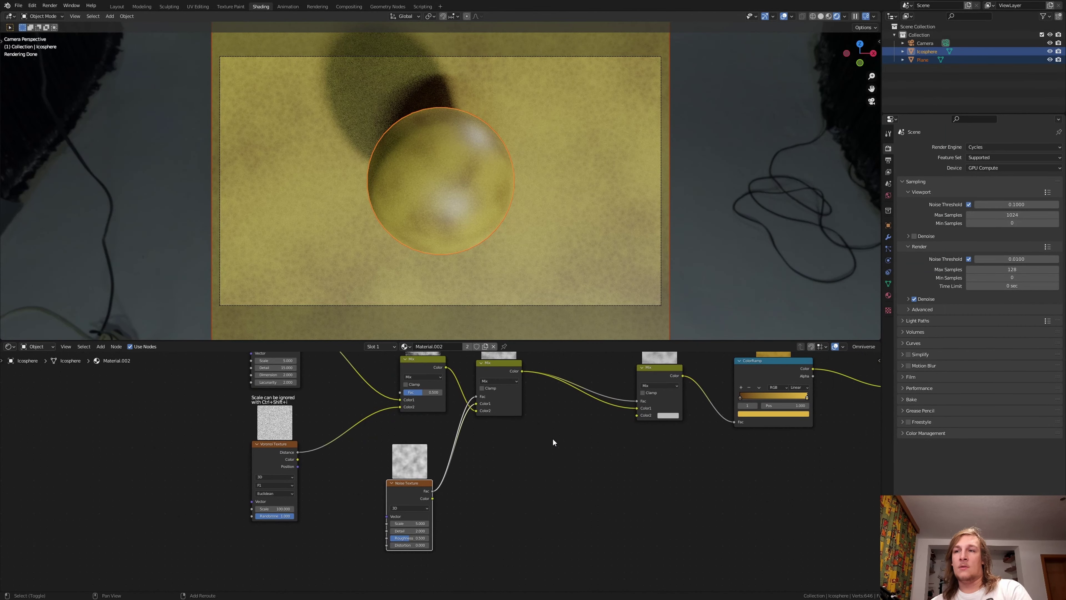
{"action": "key", "text": "shift+a"}
{"action": "type", "text": "wav"}
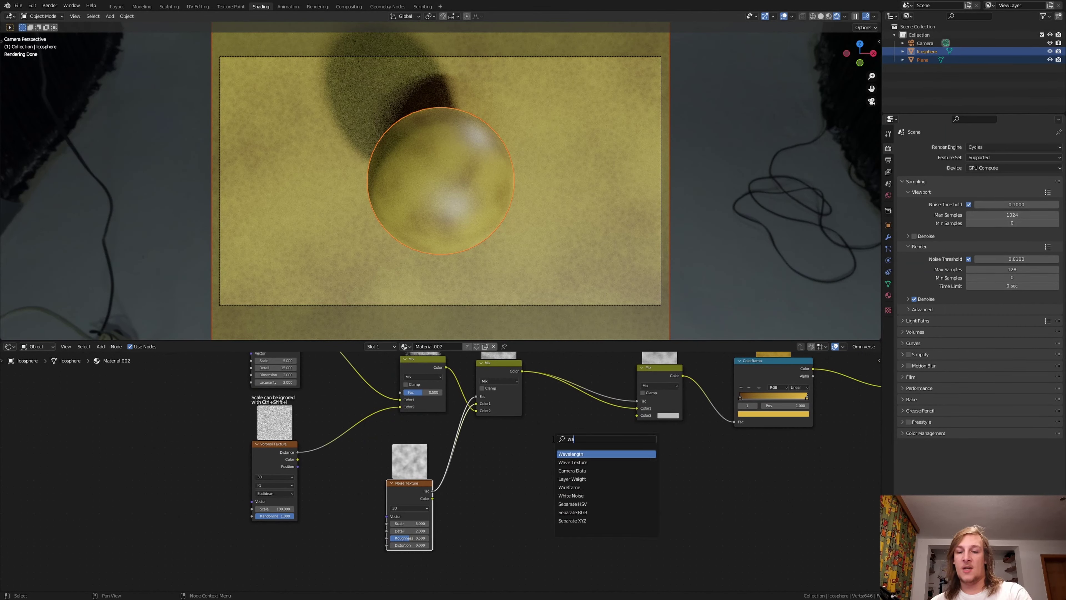
{"action": "left_click", "coordinate": [604, 461]}
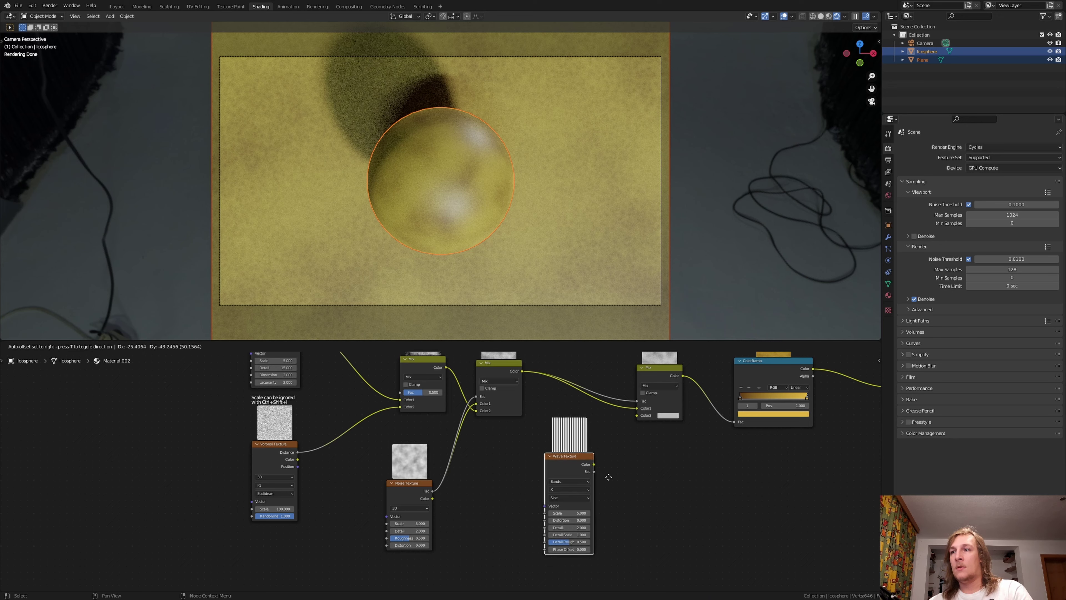
{"action": "left_click", "coordinate": [579, 460]}
{"action": "left_click", "coordinate": [509, 378]}
{"action": "left_click_drag", "start_coordinate": [521, 371], "coordinate": [545, 513]}
{"action": "left_click_drag", "start_coordinate": [594, 464], "coordinate": [636, 415]}
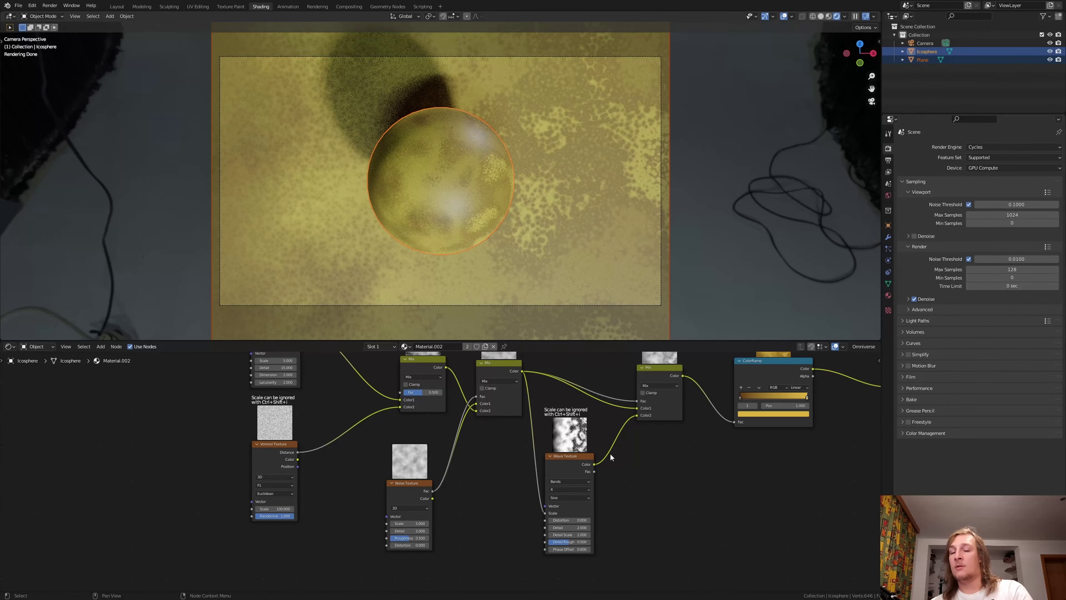
{"action": "left_click", "coordinate": [590, 457]}
{"action": "left_click", "coordinate": [285, 508]}
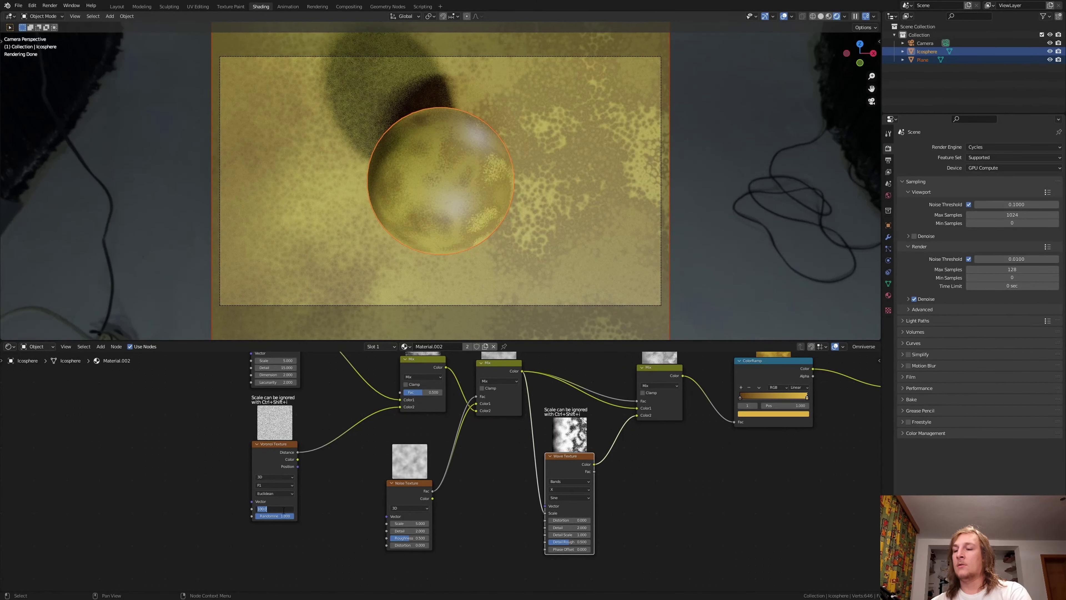
{"action": "type", "text": "25"}
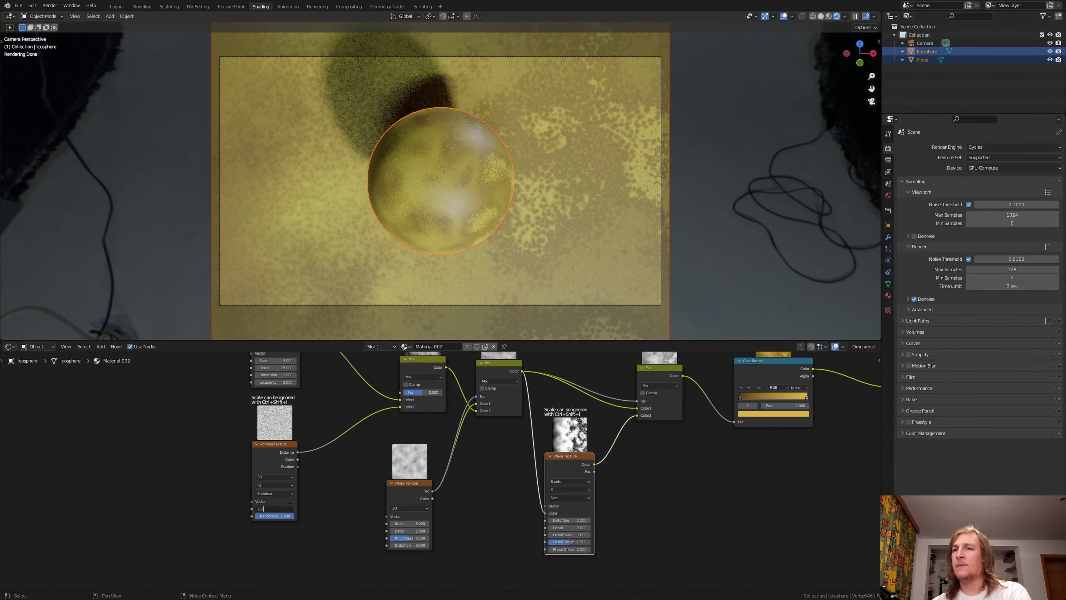
{"action": "type", "text": "0"}
{"action": "key", "text": "Return"}
{"action": "scroll", "coordinate": [429, 517], "scroll_direction": "up", "scroll_amount": 4}
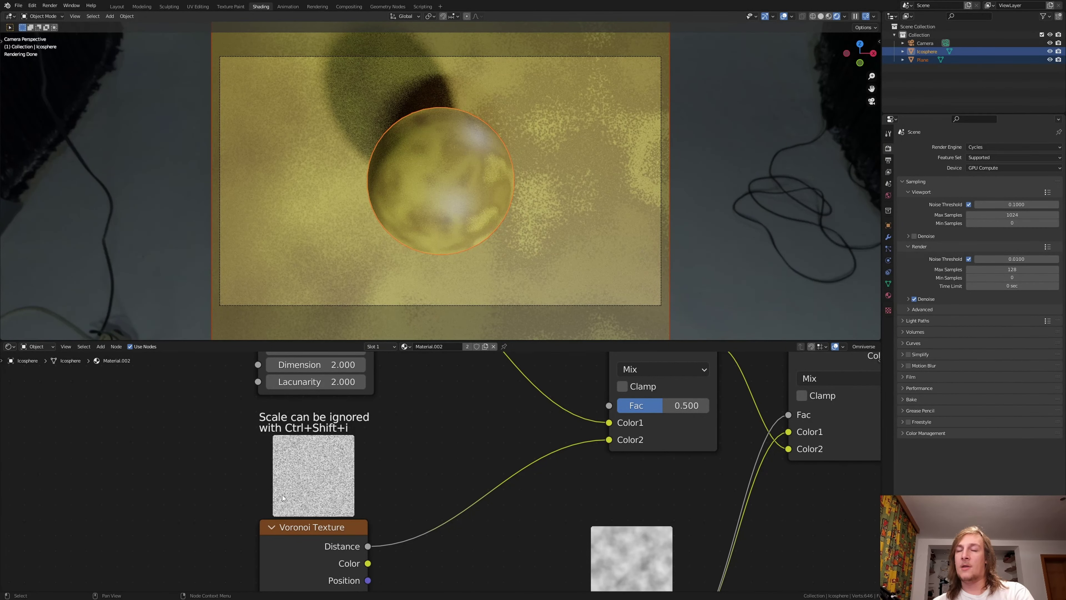
{"action": "scroll", "coordinate": [629, 441], "scroll_direction": "up", "scroll_amount": 5}
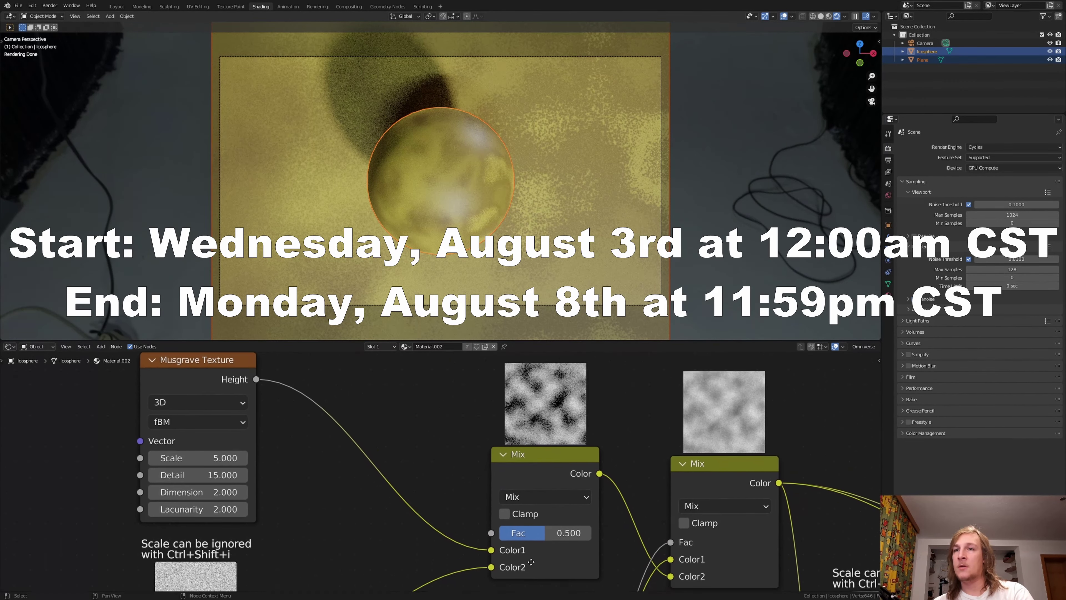
{"action": "middle_click_drag", "start_coordinate": [254, 511], "coordinate": [270, 486]}
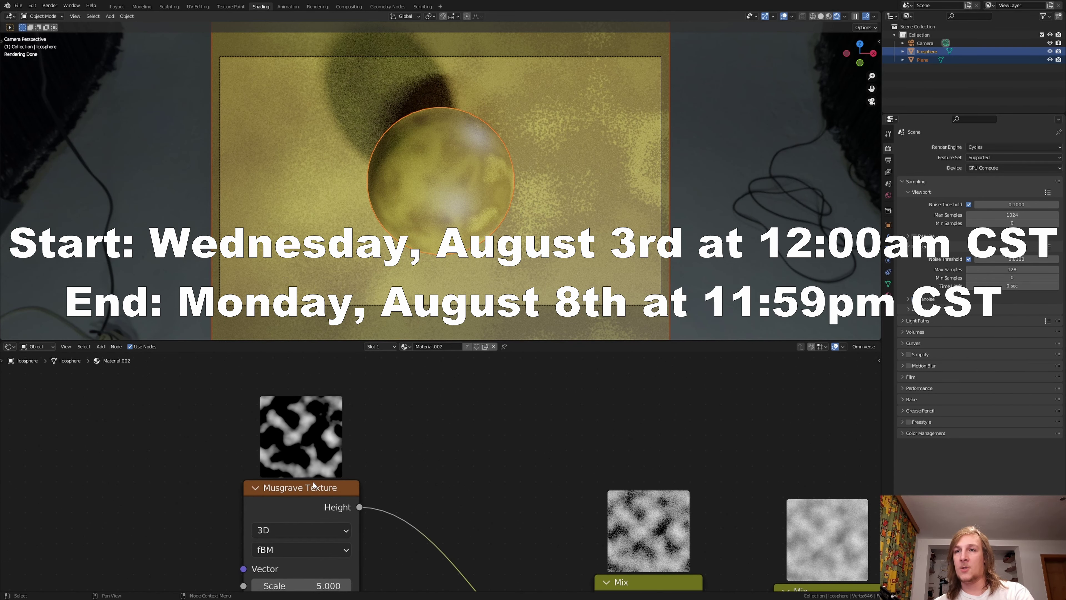
Add a Bump node from a link dragged off the final Mix colour output
{"action": "scroll", "coordinate": [368, 485], "scroll_direction": "down", "scroll_amount": 6}
{"action": "scroll", "coordinate": [746, 482], "scroll_direction": "up", "scroll_amount": 2}
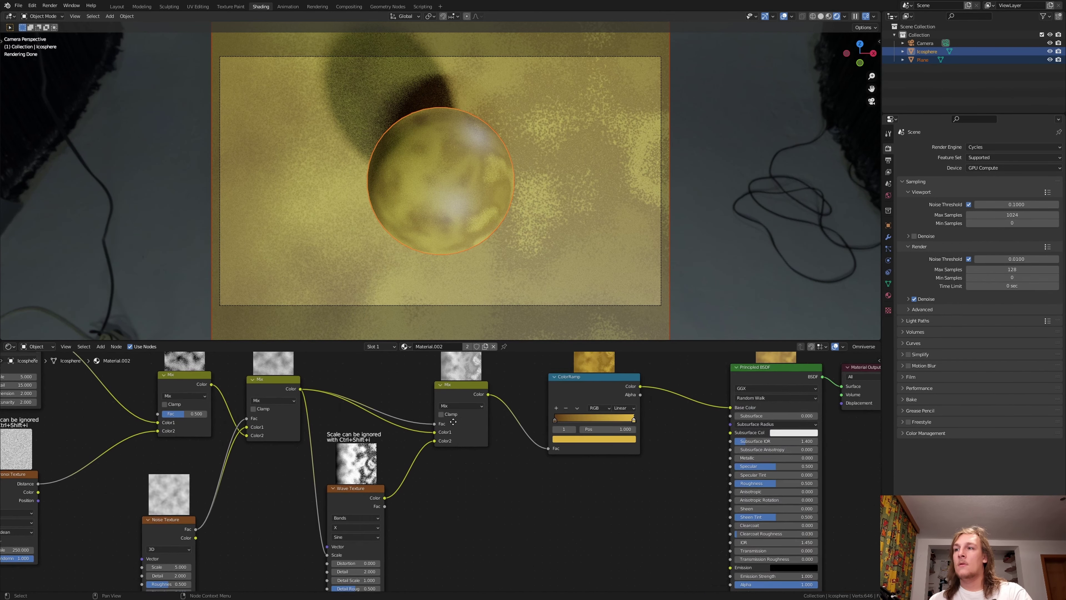
{"action": "left_click_drag", "start_coordinate": [424, 385], "coordinate": [615, 542]}
{"action": "left_click_drag", "start_coordinate": [535, 492], "coordinate": [535, 489]}
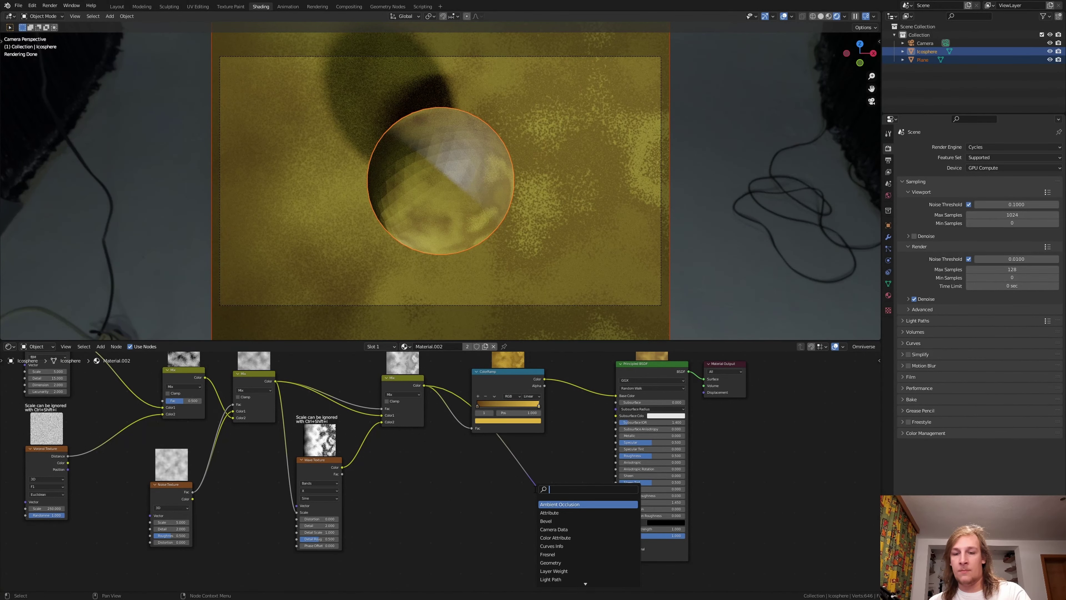
{"action": "type", "text": "bump"}
{"action": "left_click", "coordinate": [566, 504]}
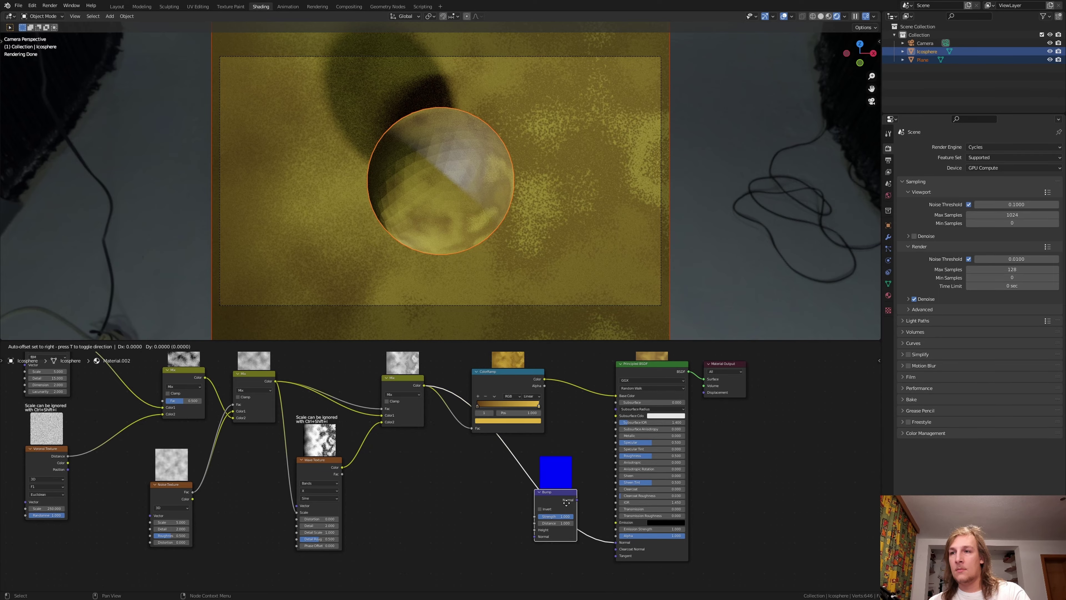
{"action": "left_click", "coordinate": [566, 502]}
Feed the Mix colour into the Bump Height and set Strength to 0.100
{"action": "scroll", "coordinate": [529, 543], "scroll_direction": "up", "scroll_amount": 2}
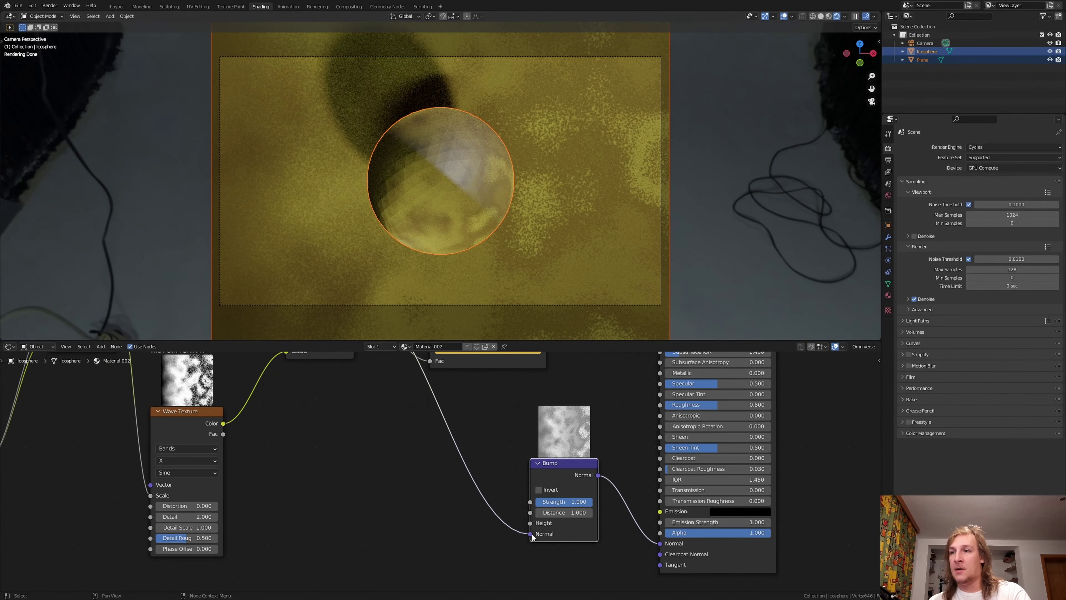
{"action": "left_click_drag", "start_coordinate": [530, 533], "coordinate": [533, 521]}
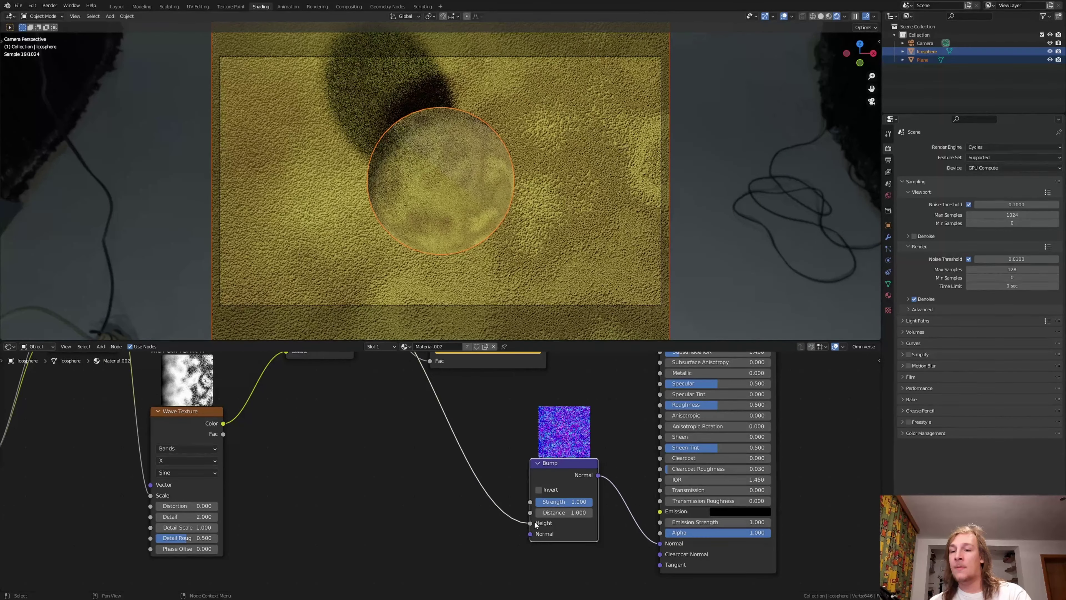
{"action": "double_click", "coordinate": [566, 502]}
{"action": "type", "text": ".1"}
{"action": "key", "text": "Return"}
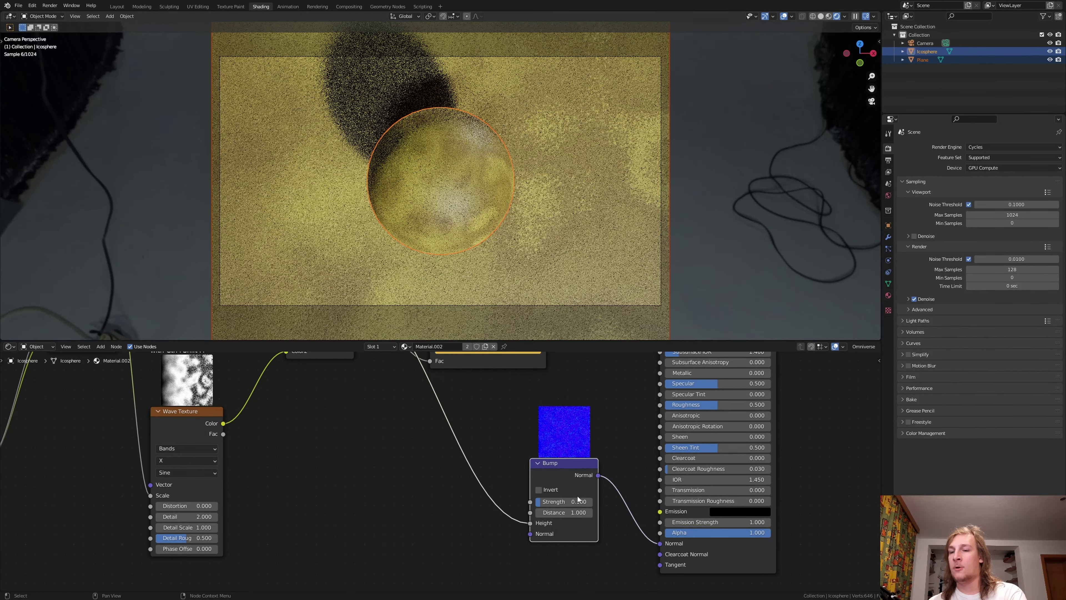
{"action": "scroll", "coordinate": [519, 416], "scroll_direction": "up", "scroll_amount": 3}
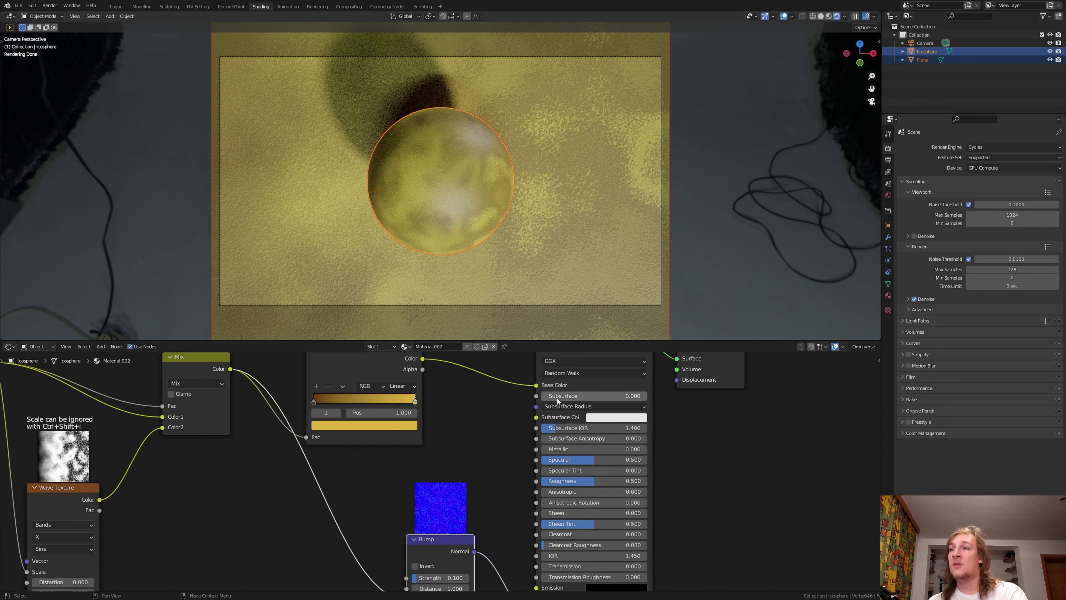
Set Subsurface to 0.010, link the Mix colour to Roughness, and save Worn_Leather_Texture.blend
{"action": "double_click", "coordinate": [567, 397]}
{"action": "type", "text": ".1"}
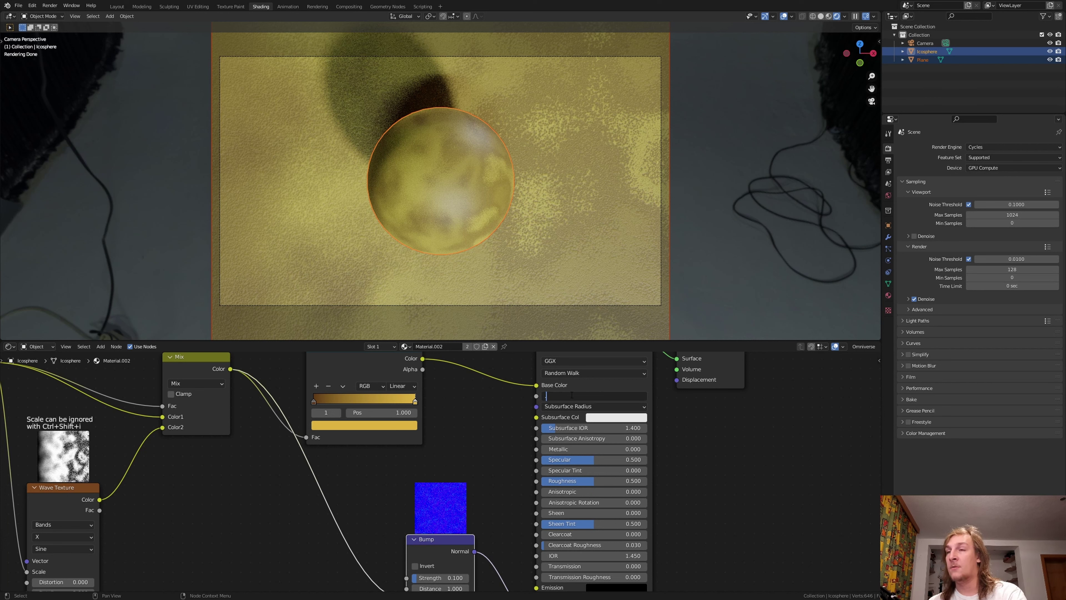
{"action": "key", "text": "BackSpace"}
{"action": "type", "text": "01"}
{"action": "key", "text": "Return"}
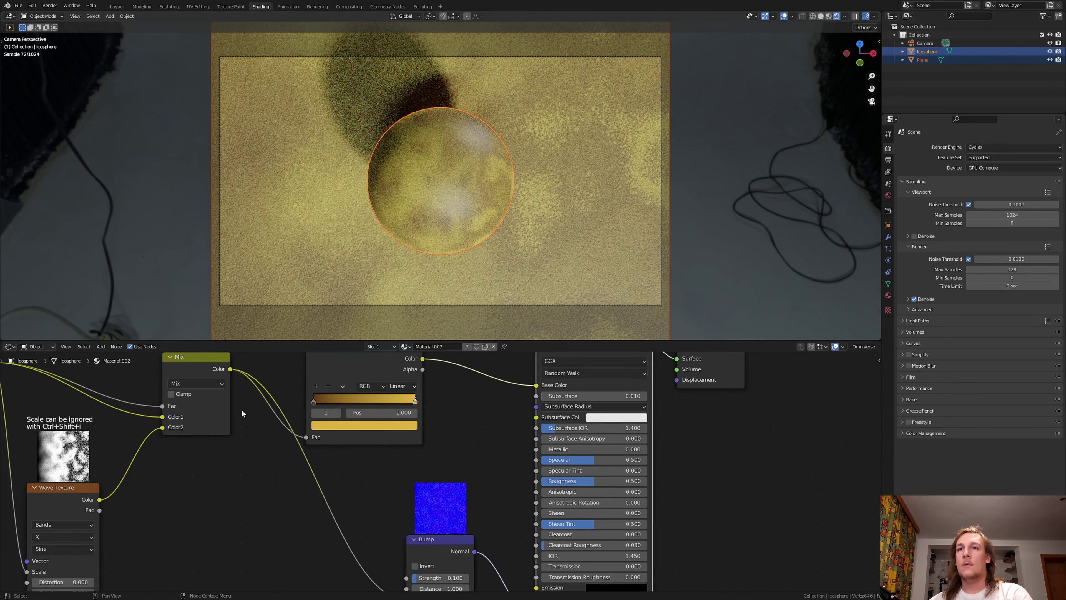
{"action": "left_click_drag", "start_coordinate": [230, 369], "coordinate": [541, 483]}
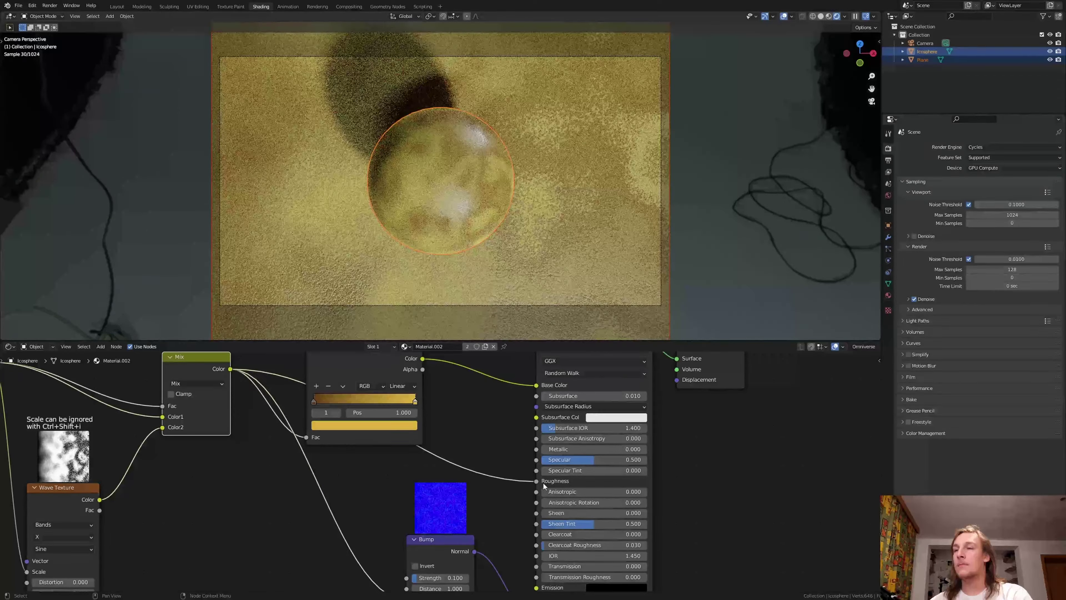
{"action": "key", "text": "ctrl+s"}
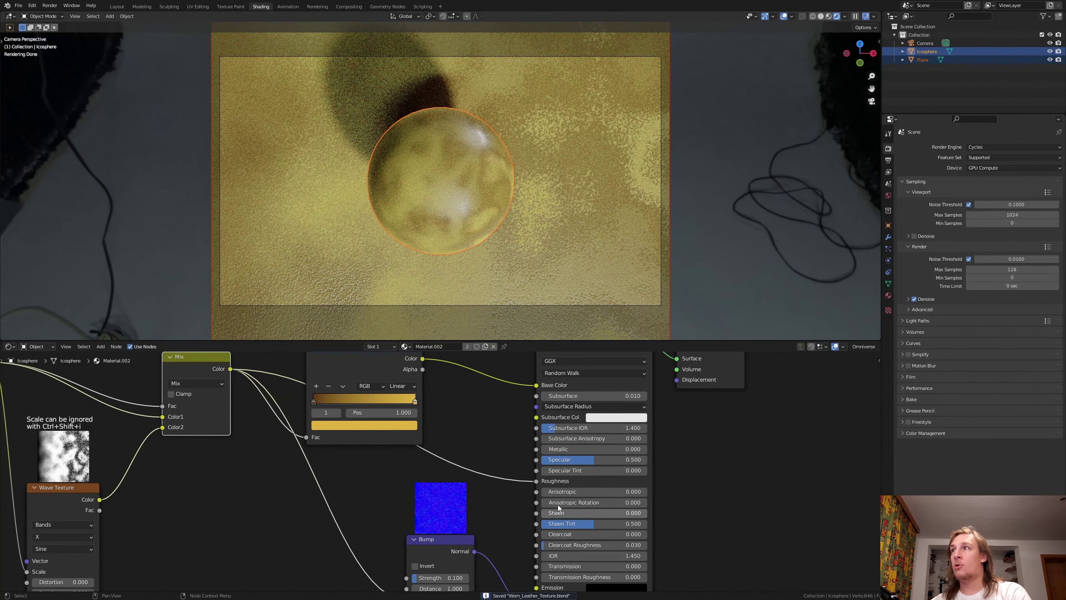
Set the Color Management look to Very High Contrast, then show the render Denoise settings
{"action": "left_click", "coordinate": [940, 434]}
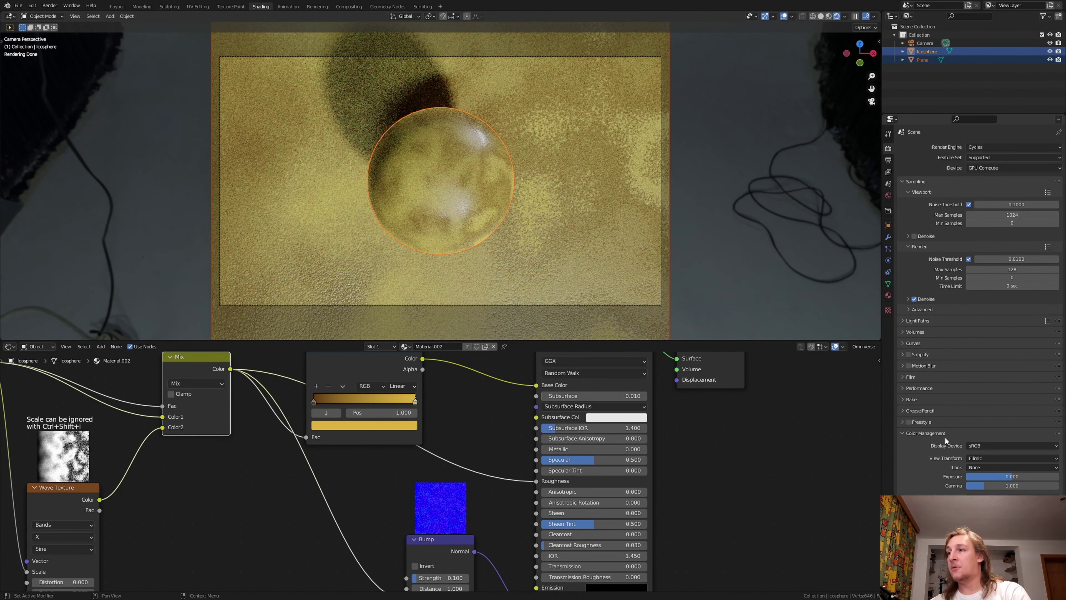
{"action": "left_click", "coordinate": [990, 465]}
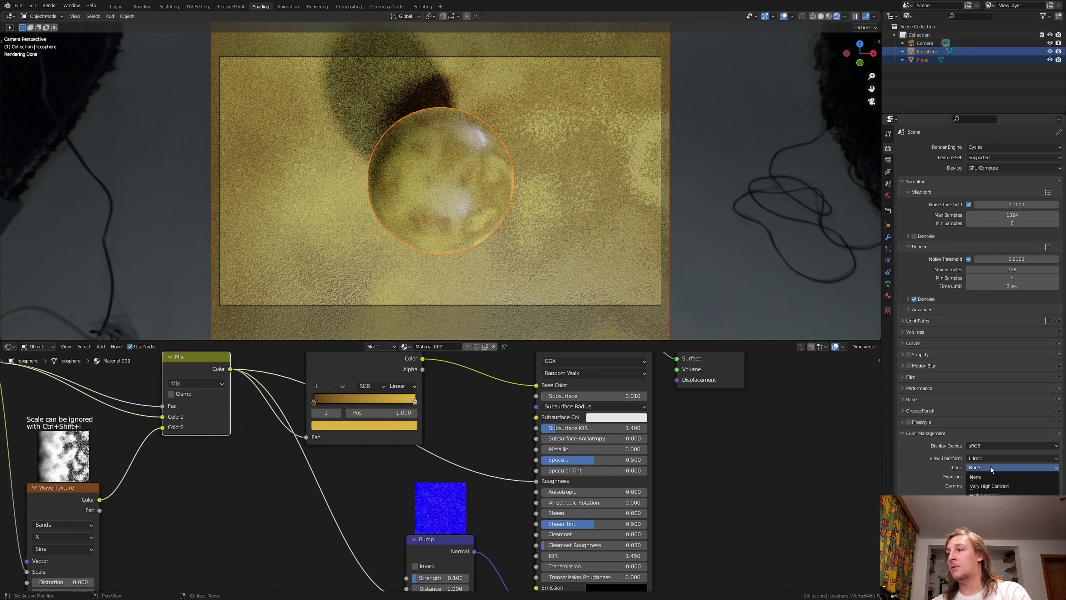
{"action": "left_click", "coordinate": [993, 486]}
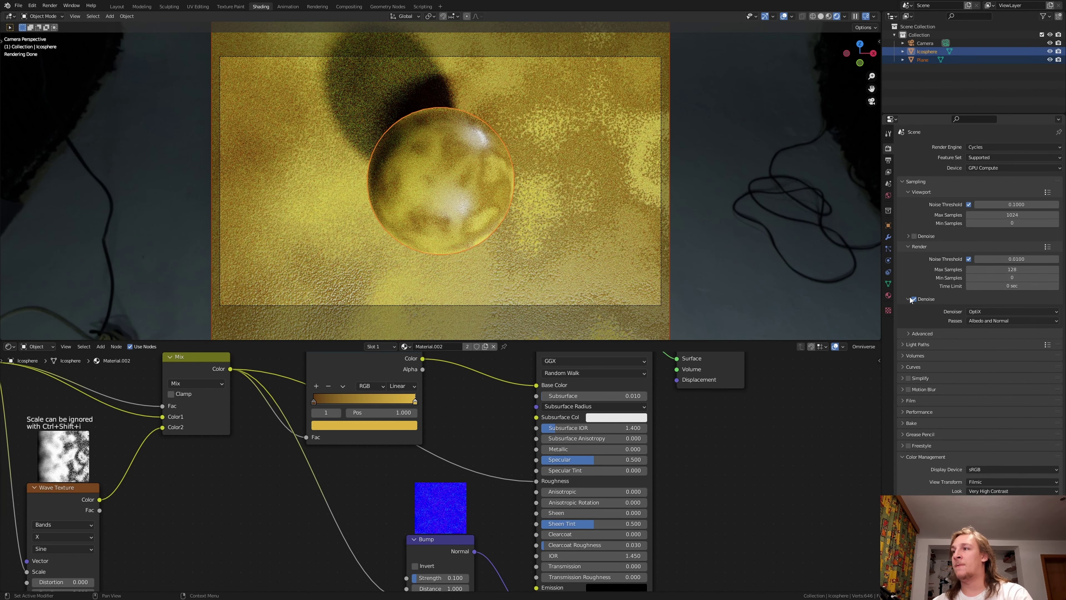
{"action": "left_click", "coordinate": [982, 299]}
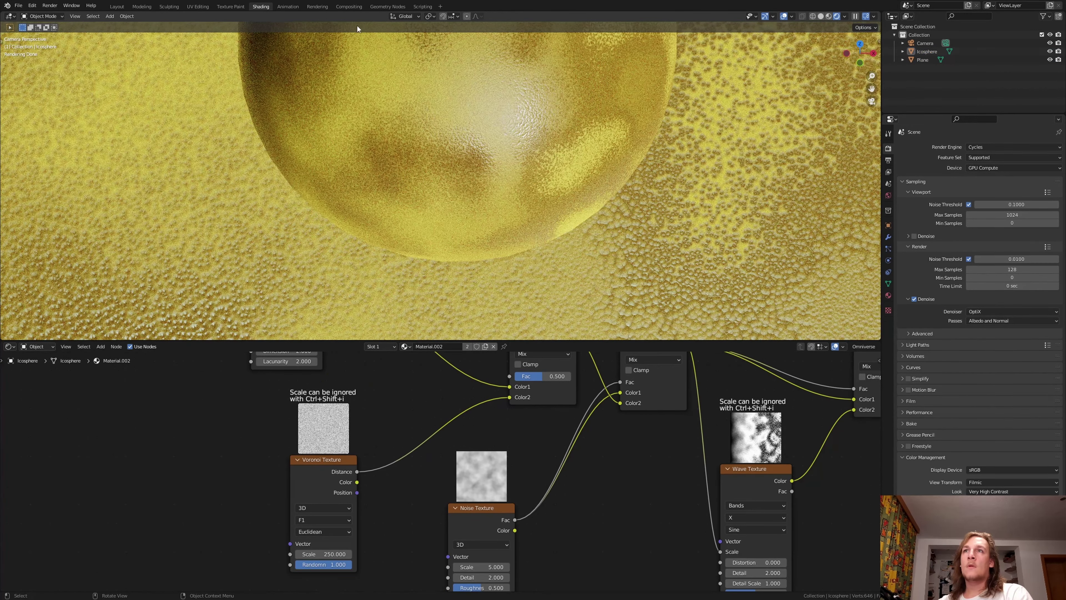
Check the Render Layers→Denoise→Composite chain in Compositing, then go back to Layout
{"action": "left_click", "coordinate": [349, 7]}
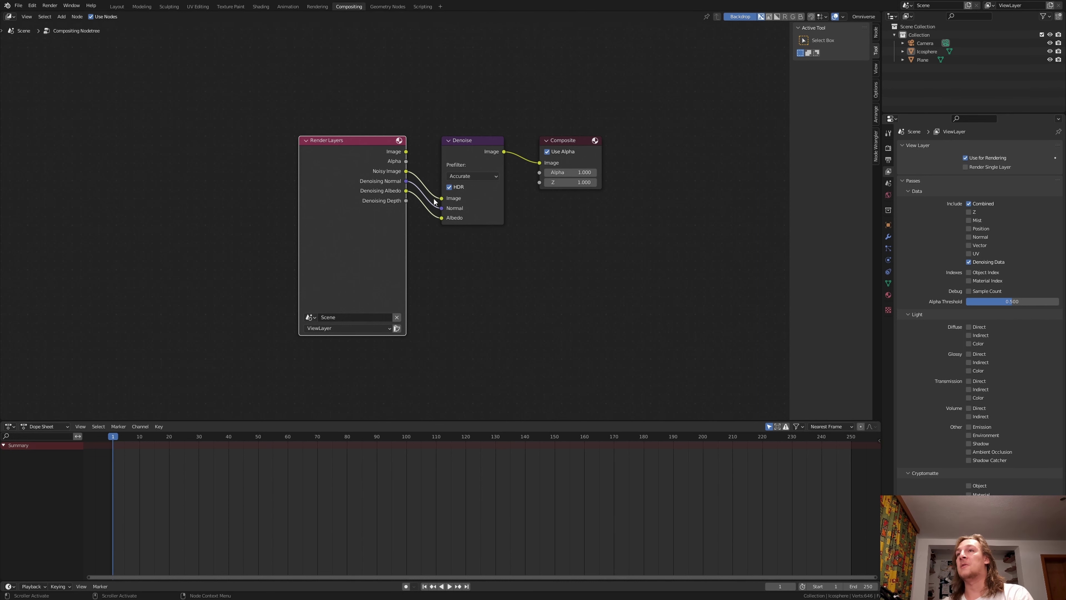
{"action": "left_click", "coordinate": [119, 7]}
Add a Plain Axes empty and move it vertically to the sphere's centre
{"action": "key", "text": "shift+a"}
{"action": "mouse_move", "coordinate": [395, 198]}
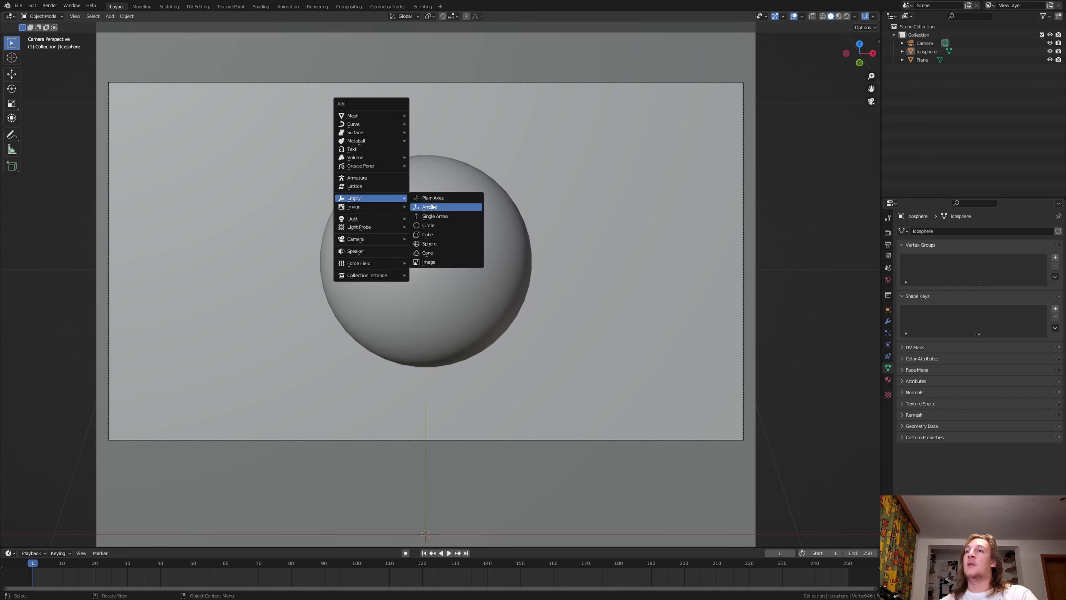
{"action": "left_click", "coordinate": [439, 198]}
{"action": "key", "text": "g"}
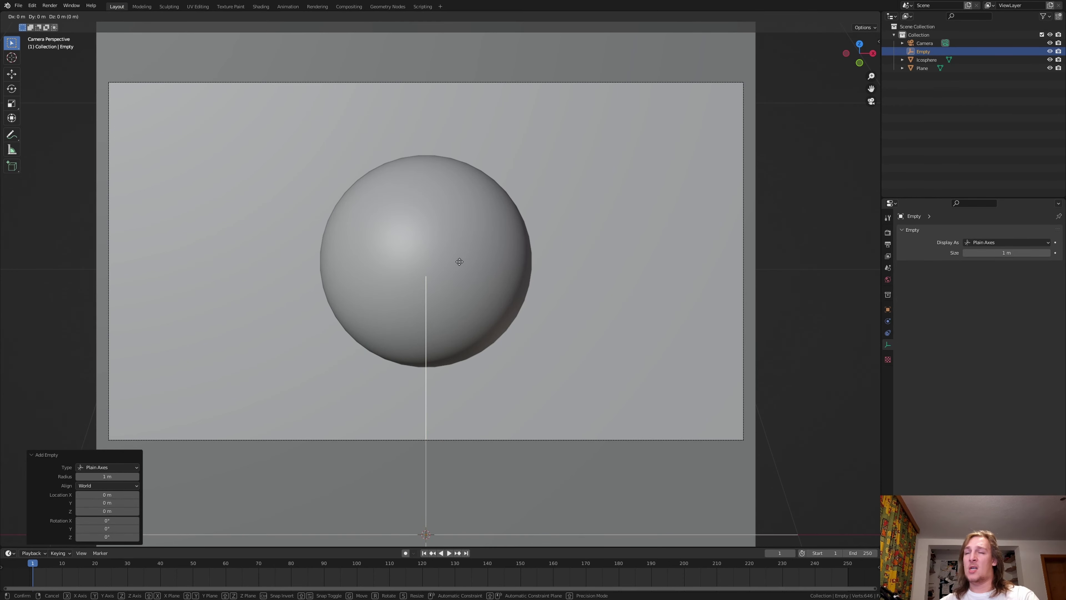
{"action": "key", "text": "z"}
{"action": "left_click", "coordinate": [440, 527]}
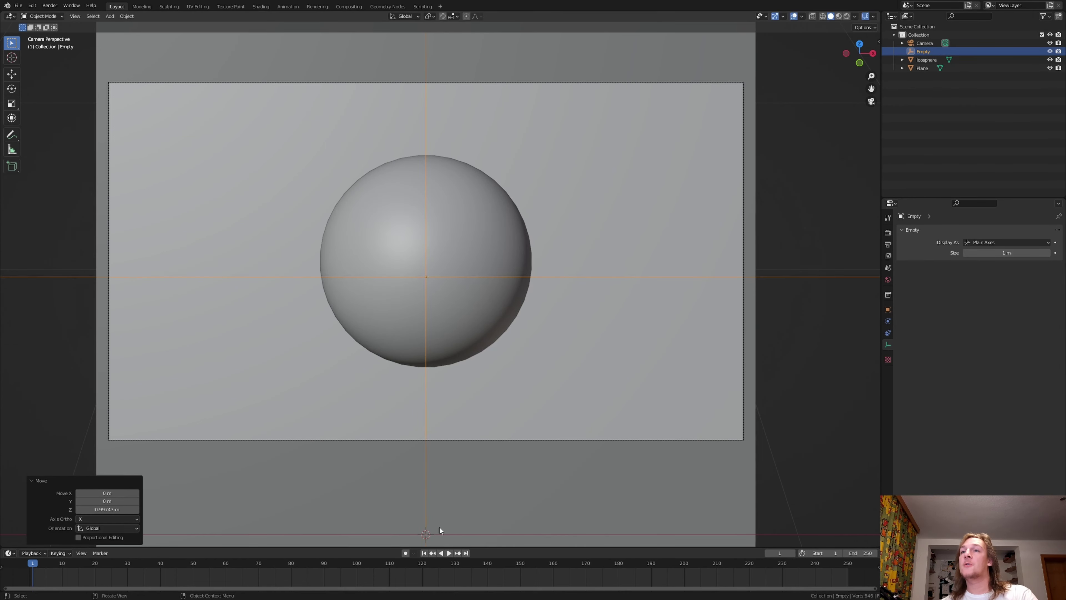
From the right-side view, place the empty on the sphere's camera-facing surface, then return to camera view
{"action": "key", "text": "KP_3"}
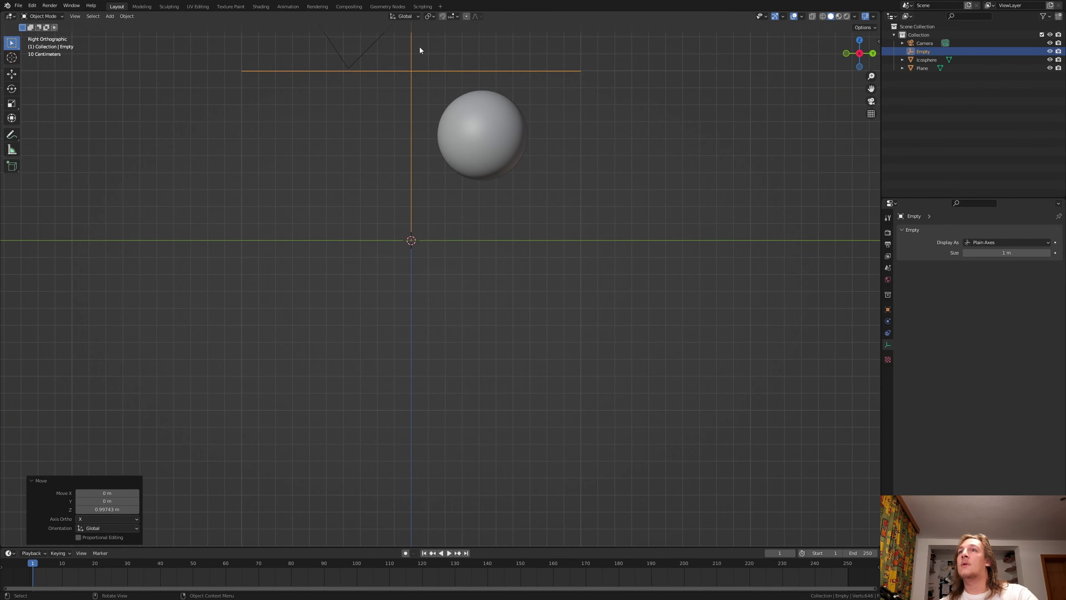
{"action": "scroll", "coordinate": [420, 49], "scroll_direction": "up", "scroll_amount": 5}
{"action": "key", "text": "g"}
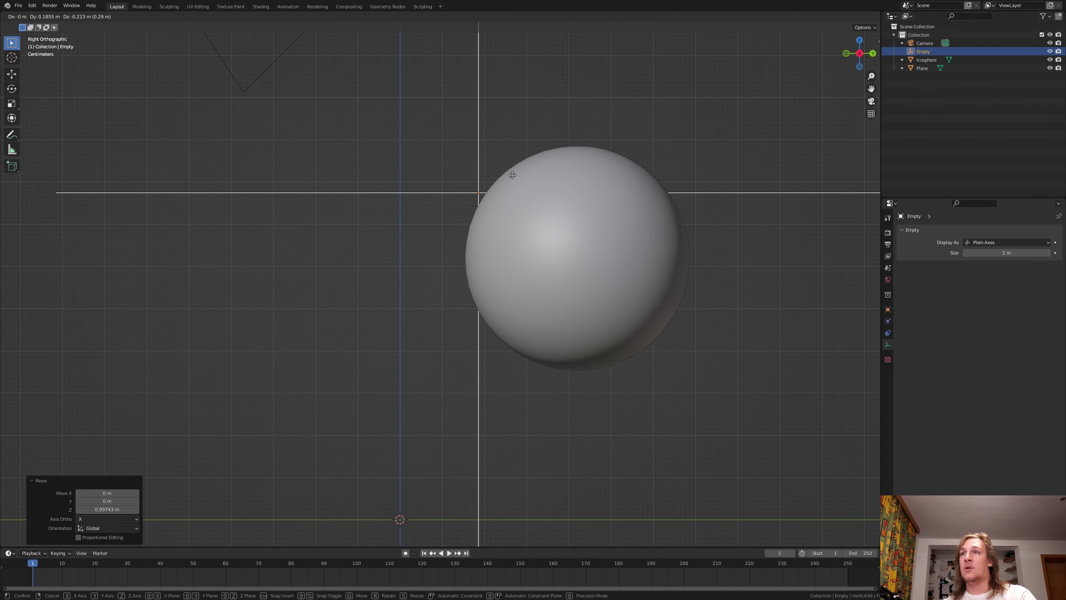
{"action": "left_click", "coordinate": [517, 177]}
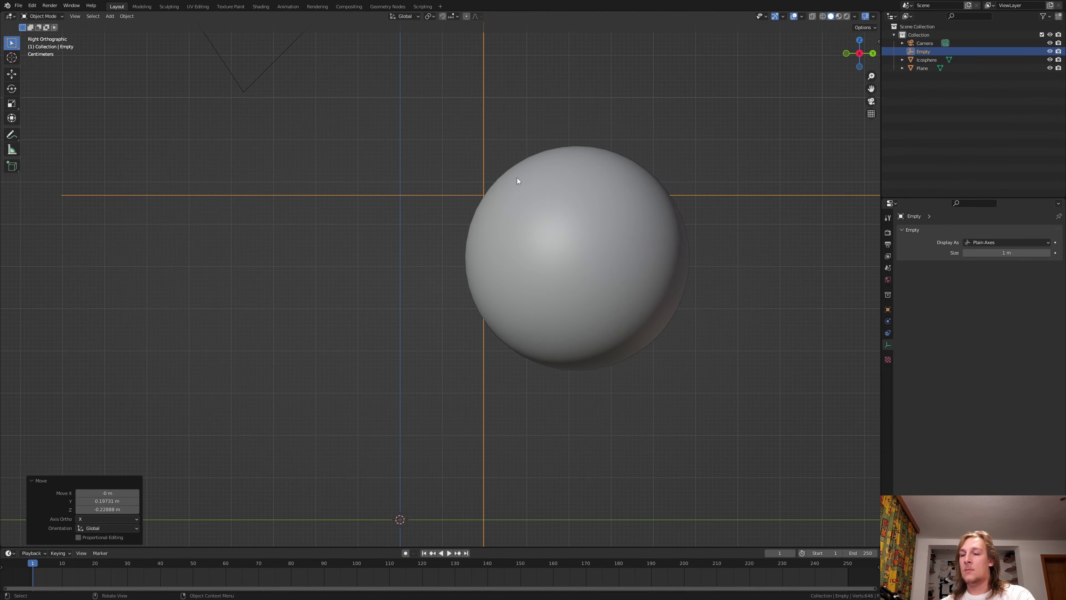
{"action": "key", "text": "KP_0"}
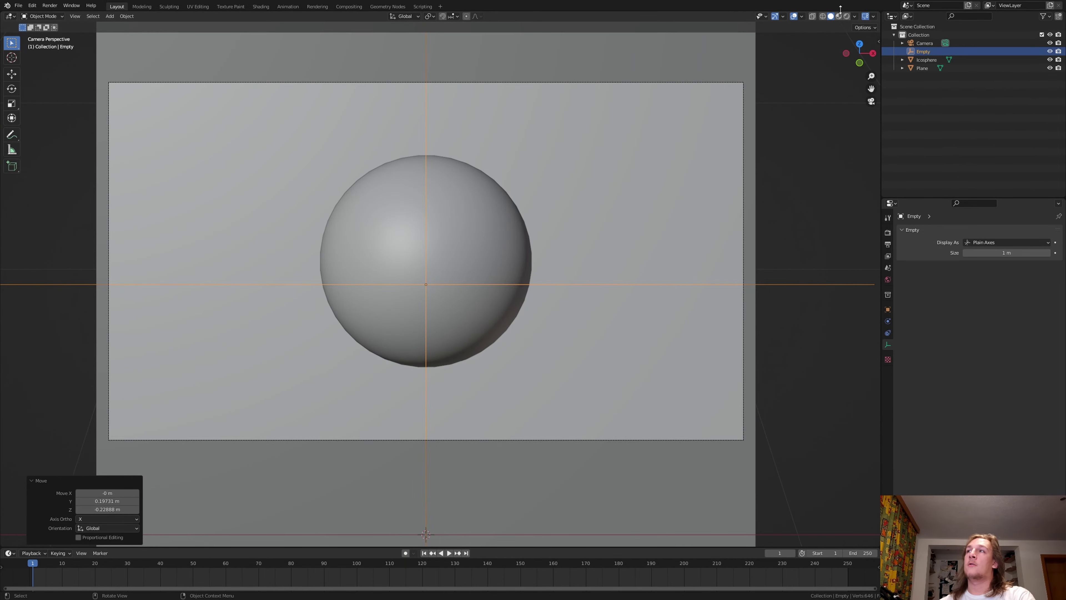
In Rendered view, enable camera depth of field focused on the Empty, F-Stop 1.5, more blades
{"action": "left_click", "coordinate": [846, 17]}
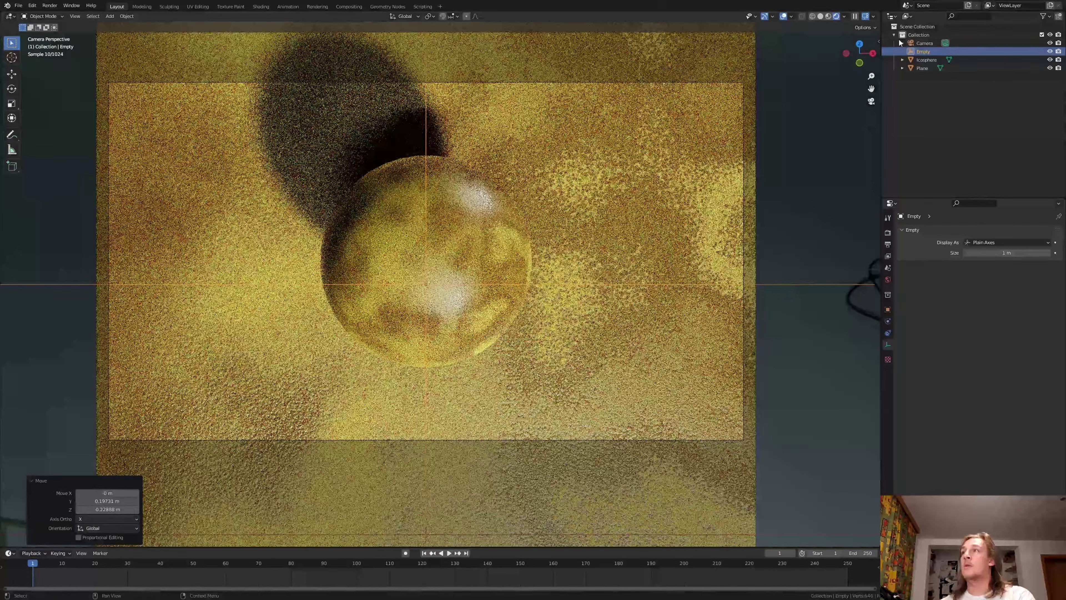
{"action": "left_click", "coordinate": [929, 44]}
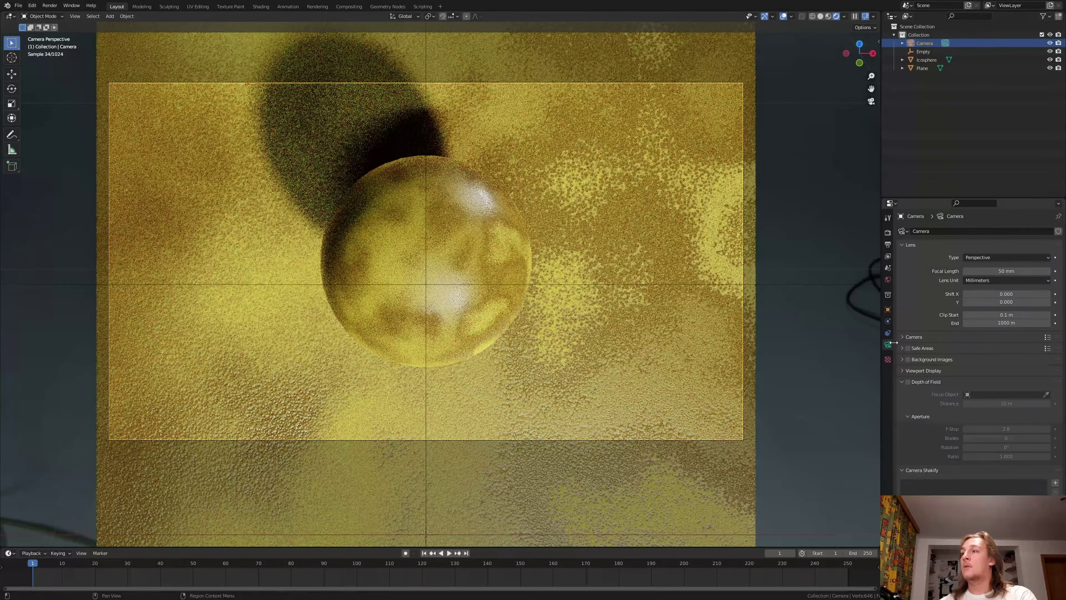
{"action": "left_click", "coordinate": [908, 381]}
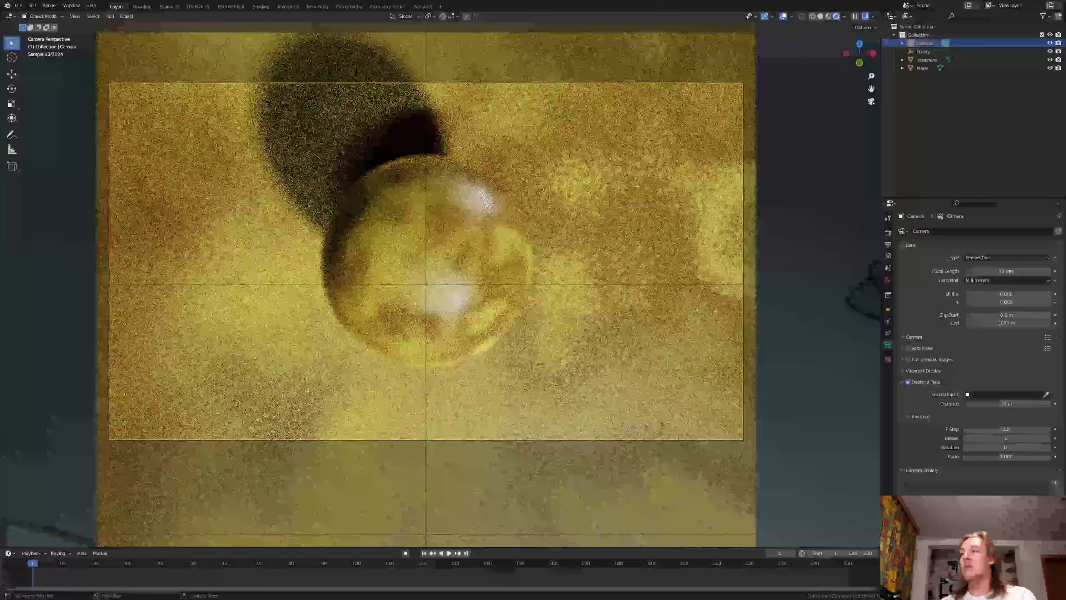
{"action": "left_click", "coordinate": [1006, 394]}
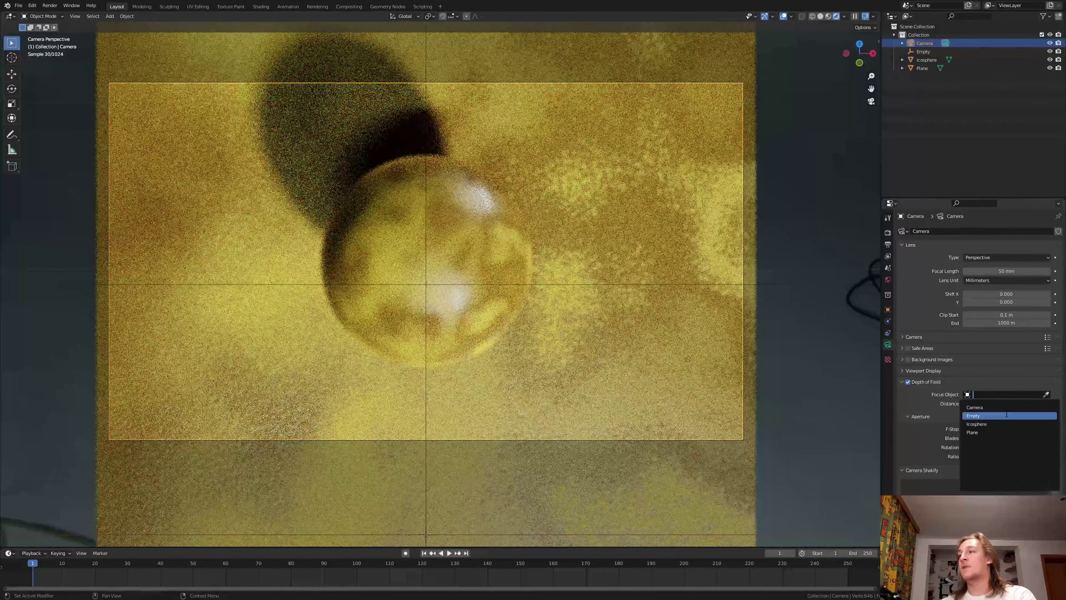
{"action": "left_click", "coordinate": [1006, 414]}
{"action": "double_click", "coordinate": [1006, 429]}
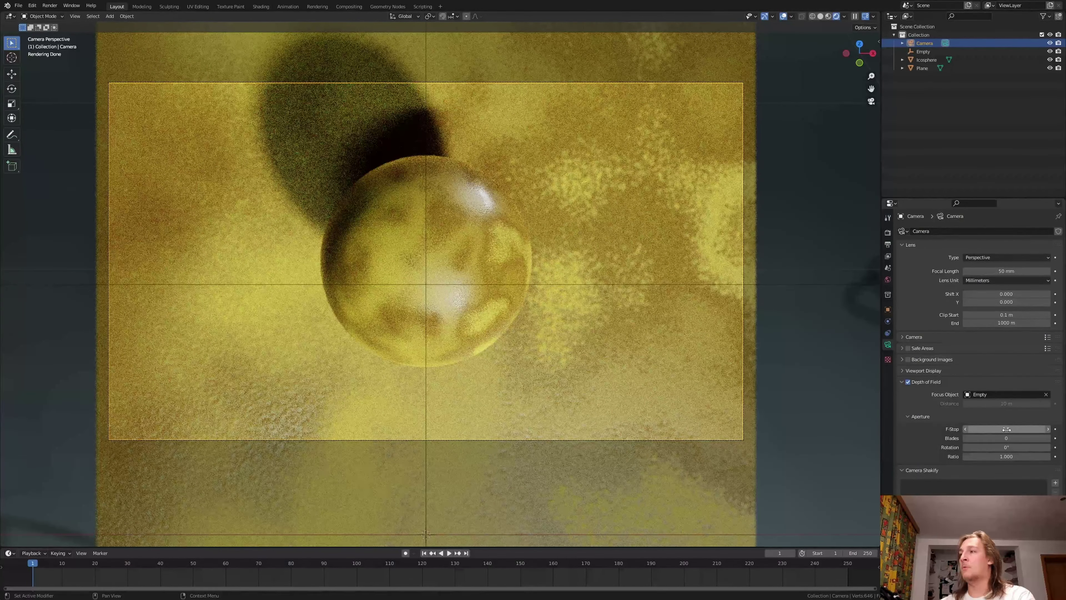
{"action": "left_click_drag", "start_coordinate": [1003, 438], "coordinate": [1028, 437]}
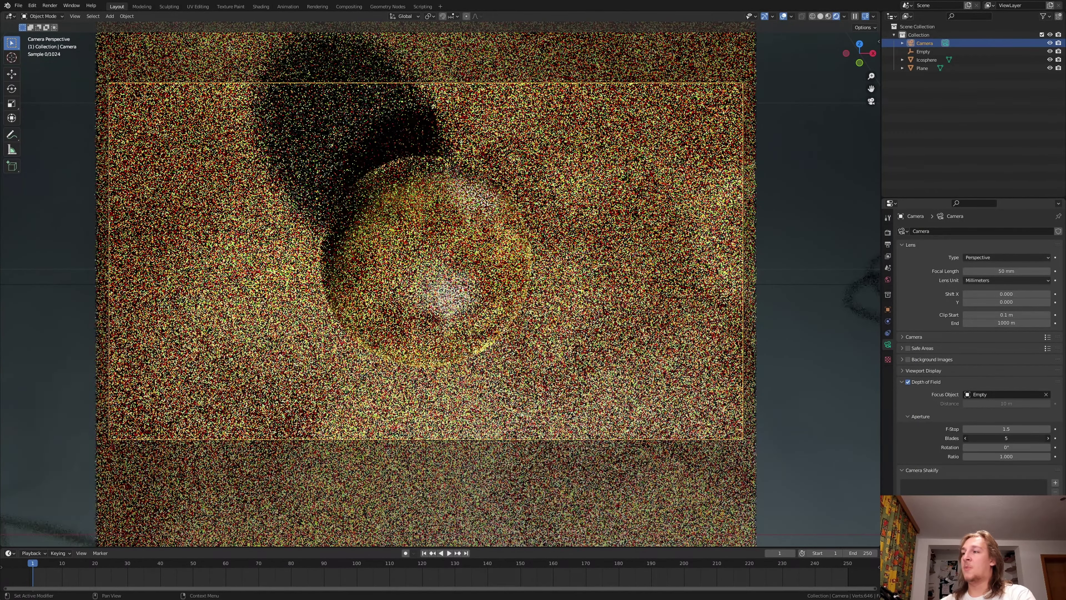